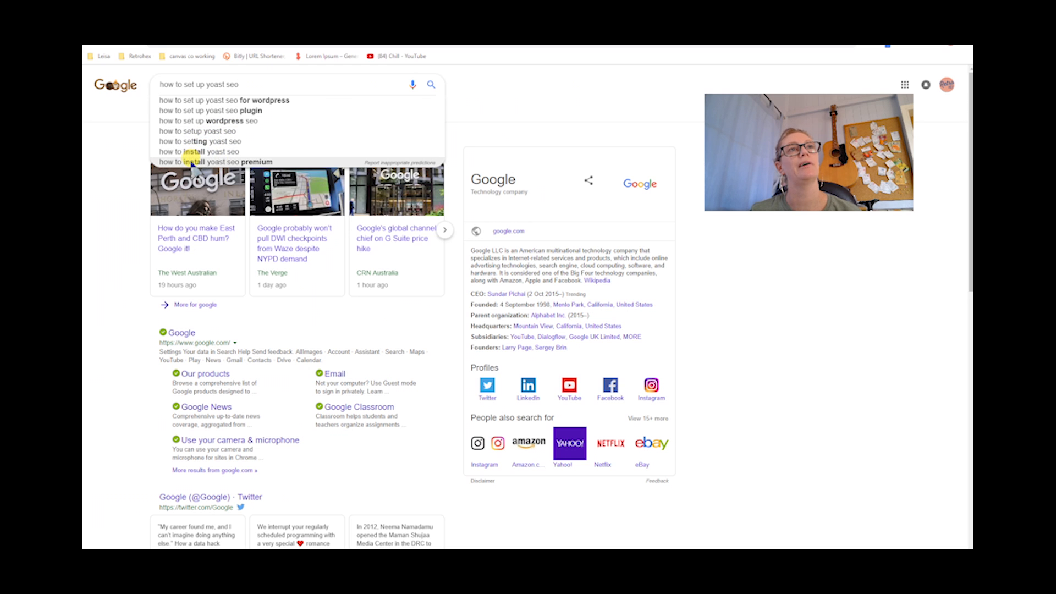
{"action": "key", "text": "BackSpace"}
{"action": "key", "text": "BackSpace"}
{"action": "key", "text": "BackSpace"}
{"action": "key", "text": "BackSpace"}
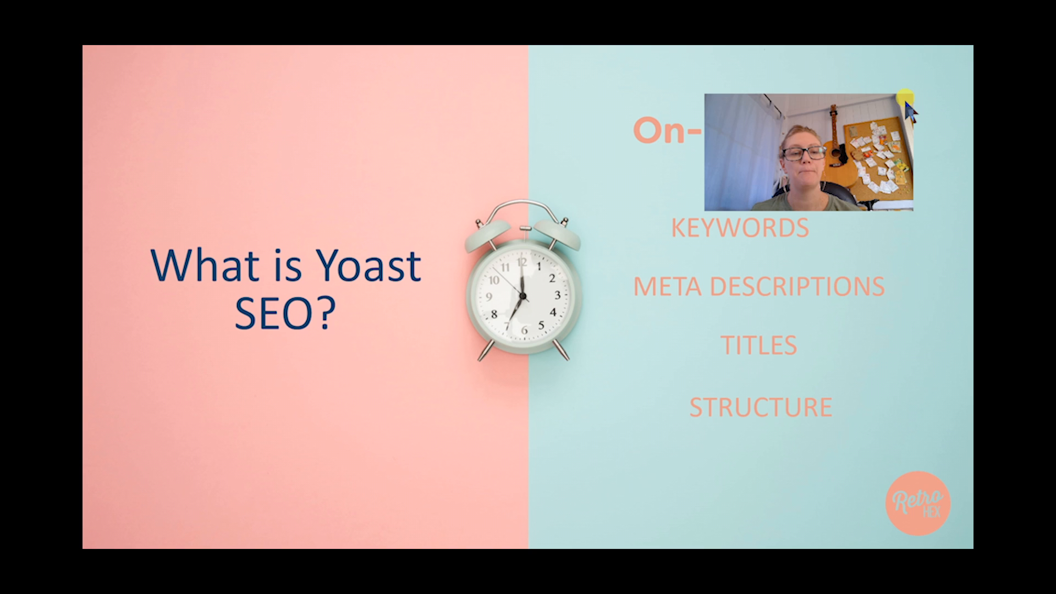
{"action": "left_click_drag", "start_coordinate": [794, 129], "coordinate": [454, 118]}
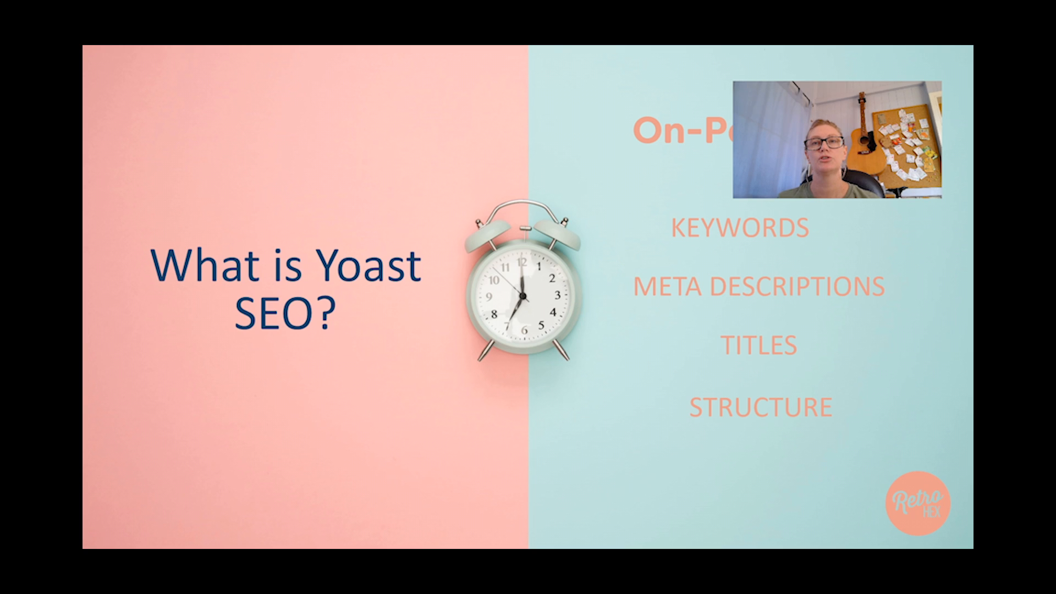
{"action": "key", "text": "Right"}
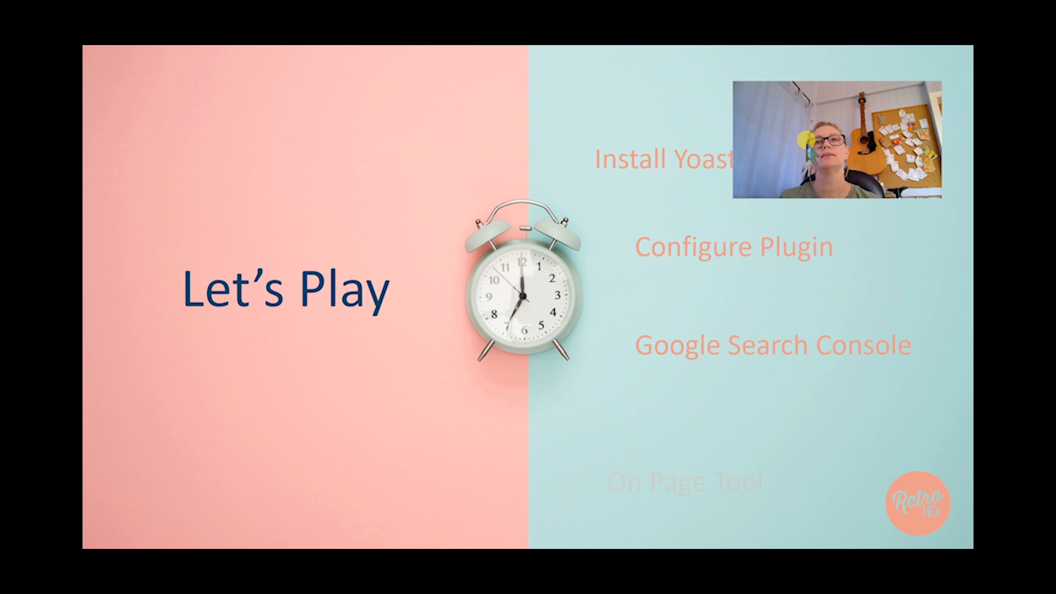
{"action": "left_click_drag", "start_coordinate": [741, 118], "coordinate": [370, 118]}
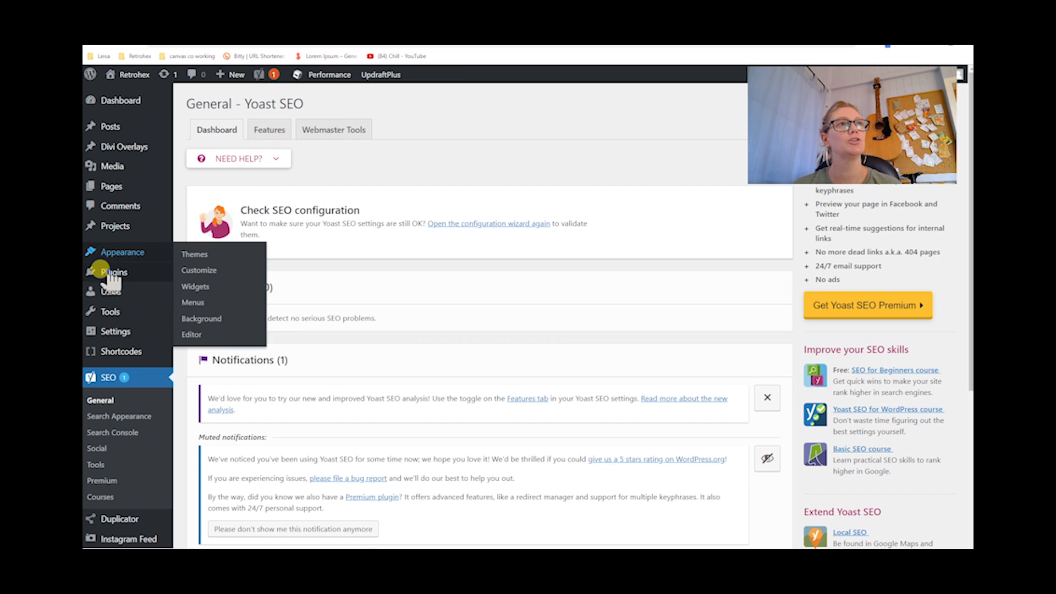
Open the Add Plugins page and search the plugin directory for yoast seo
{"action": "mouse_move", "coordinate": [110, 273]}
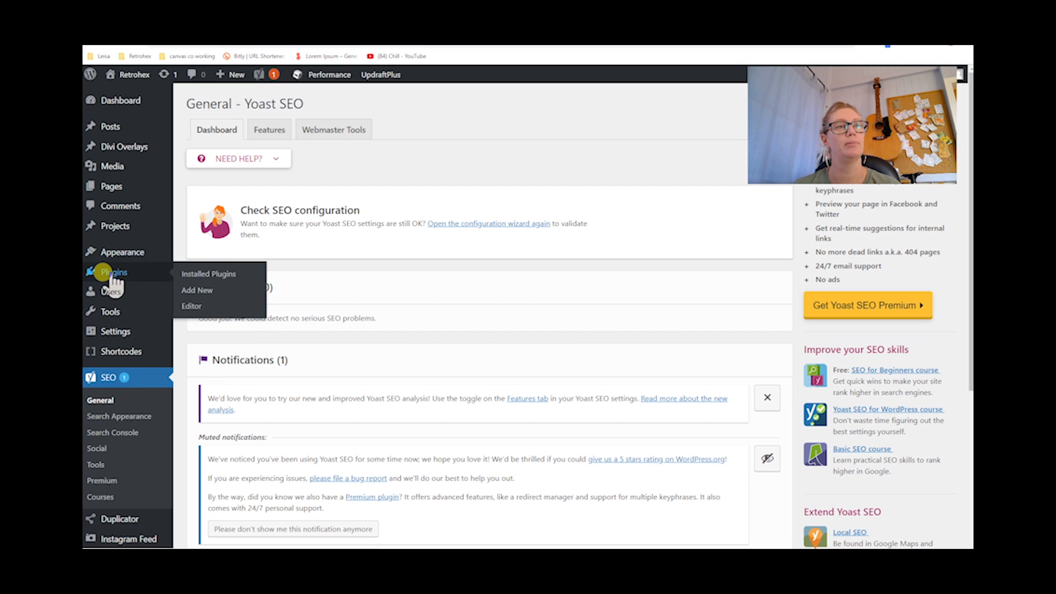
{"action": "left_click", "coordinate": [190, 291]}
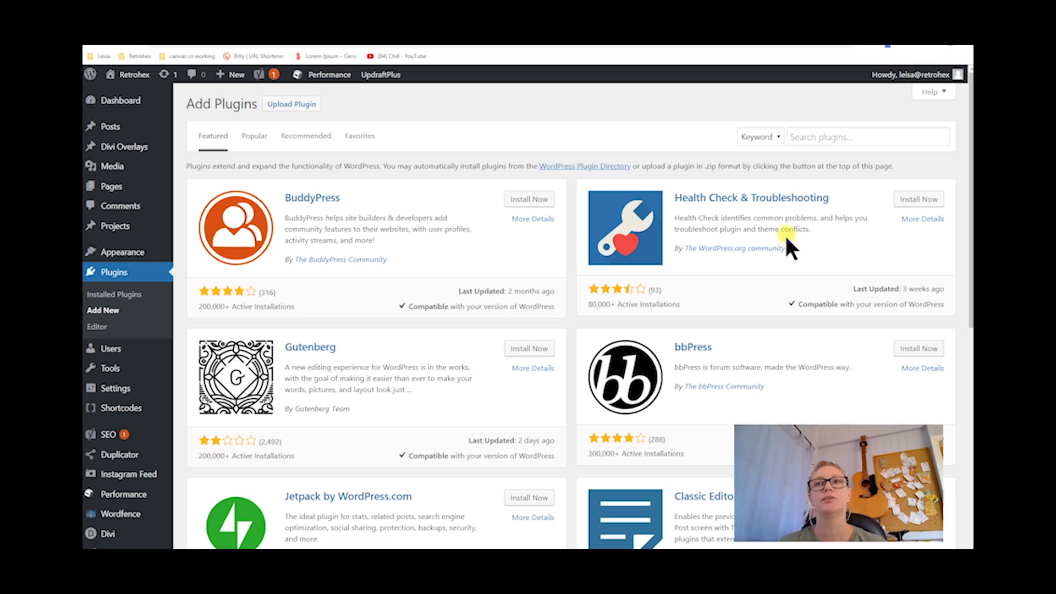
{"action": "left_click", "coordinate": [807, 138]}
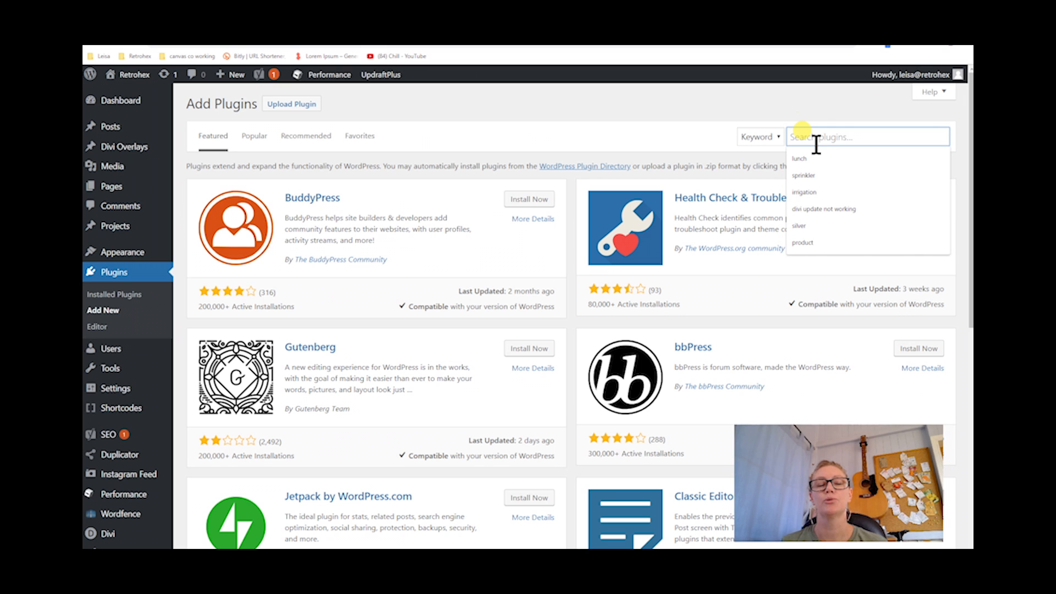
{"action": "type", "text": "yoast seo"}
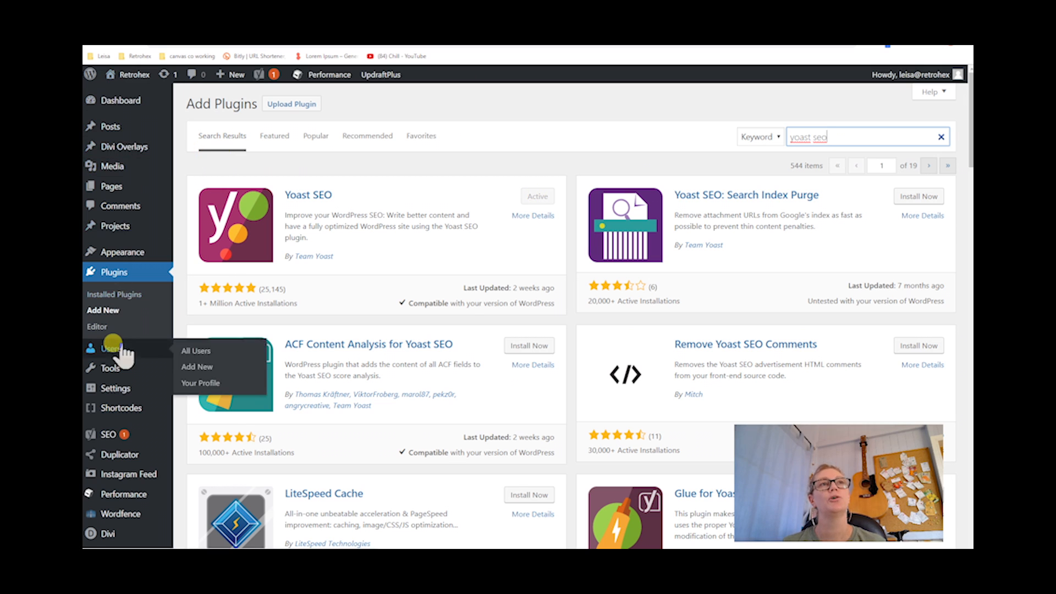
Go to the Yoast SEO General dashboard and open the configuration wizard again
{"action": "scroll", "coordinate": [119, 358], "scroll_direction": "down", "scroll_amount": 2}
{"action": "mouse_move", "coordinate": [113, 406]}
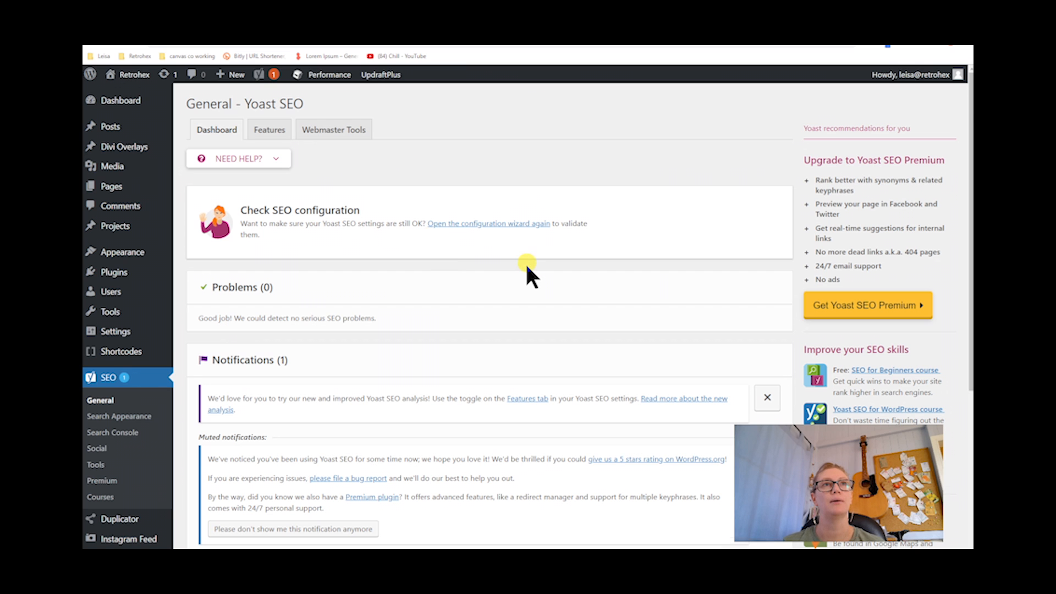
{"action": "scroll", "coordinate": [527, 269], "scroll_direction": "down", "scroll_amount": 5}
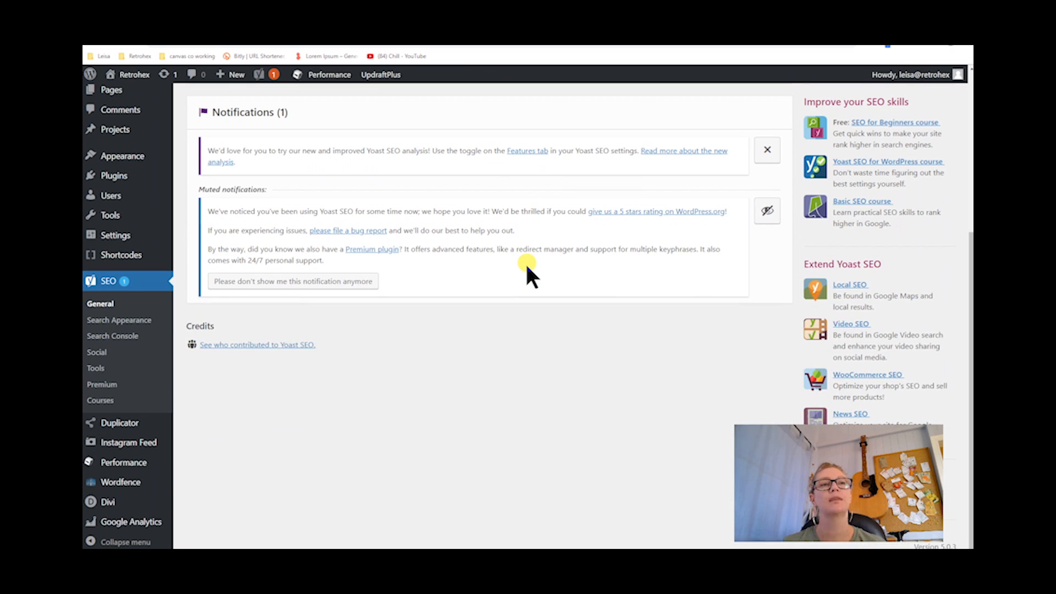
{"action": "scroll", "coordinate": [527, 269], "scroll_direction": "up", "scroll_amount": 5}
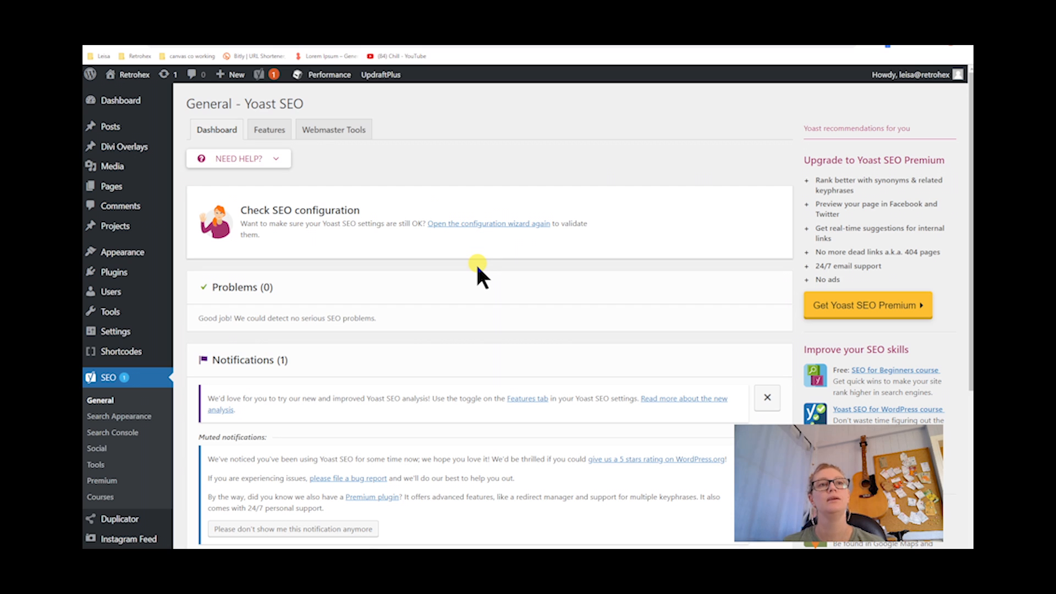
{"action": "right_click", "coordinate": [468, 223]}
{"action": "left_click", "coordinate": [479, 229]}
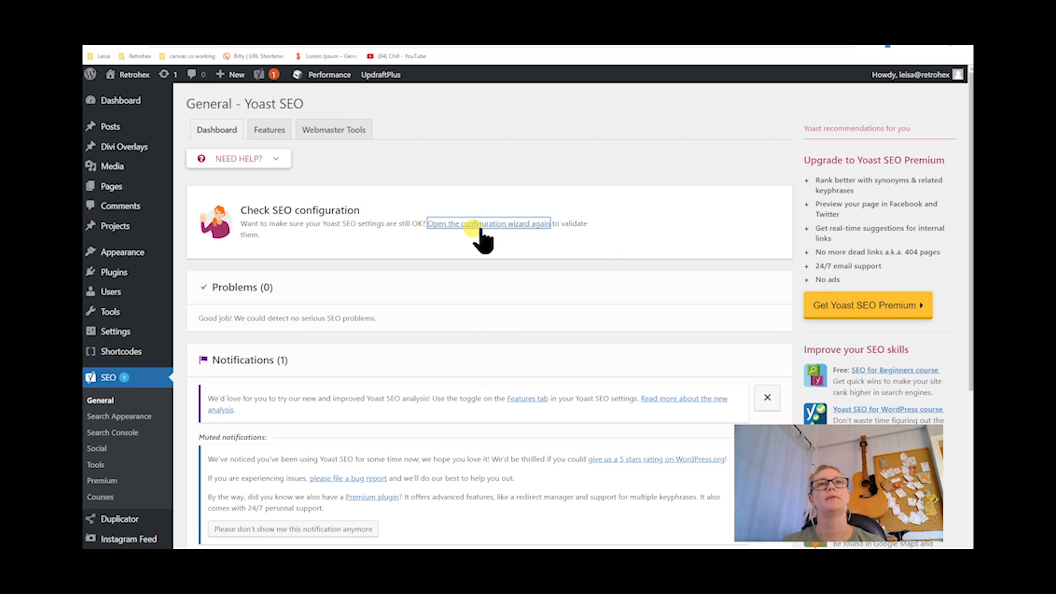
{"action": "left_click", "coordinate": [271, 48]}
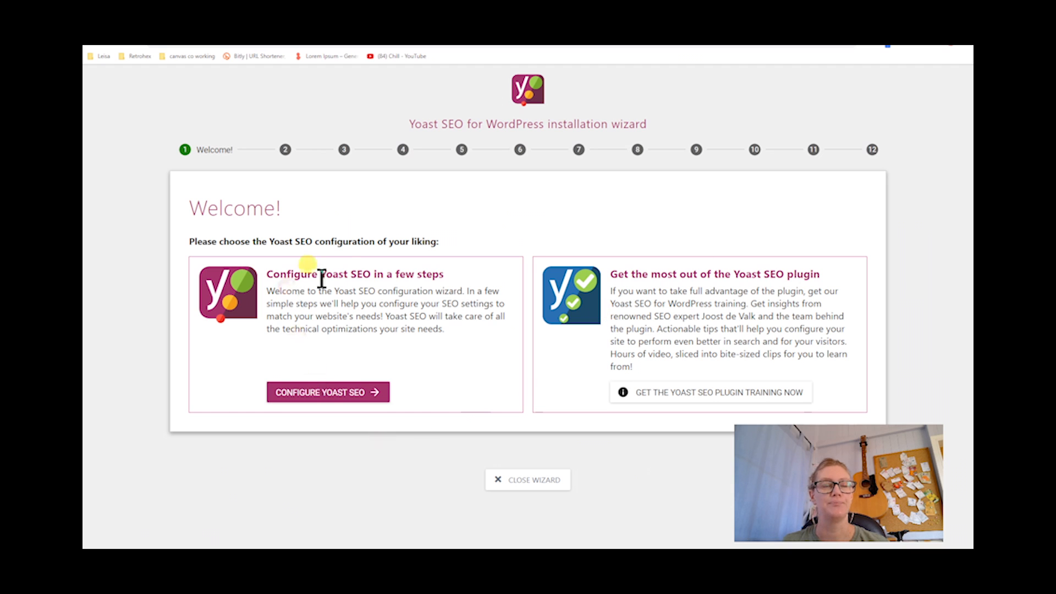
Start configuring Yoast SEO, keeping the live-site environment and small offline business site type
{"action": "left_click", "coordinate": [333, 392]}
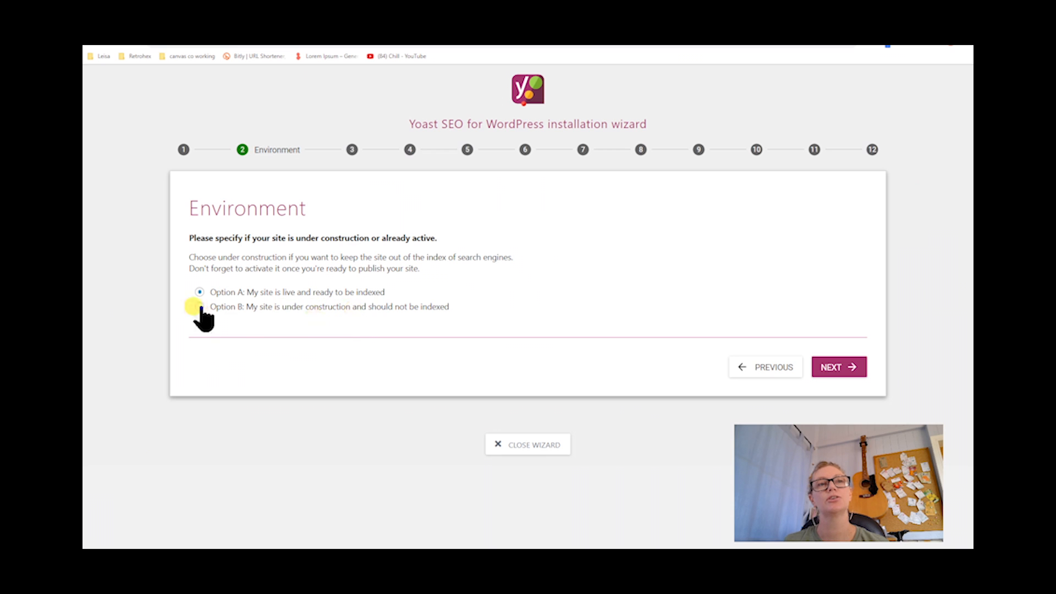
{"action": "left_click", "coordinate": [841, 368]}
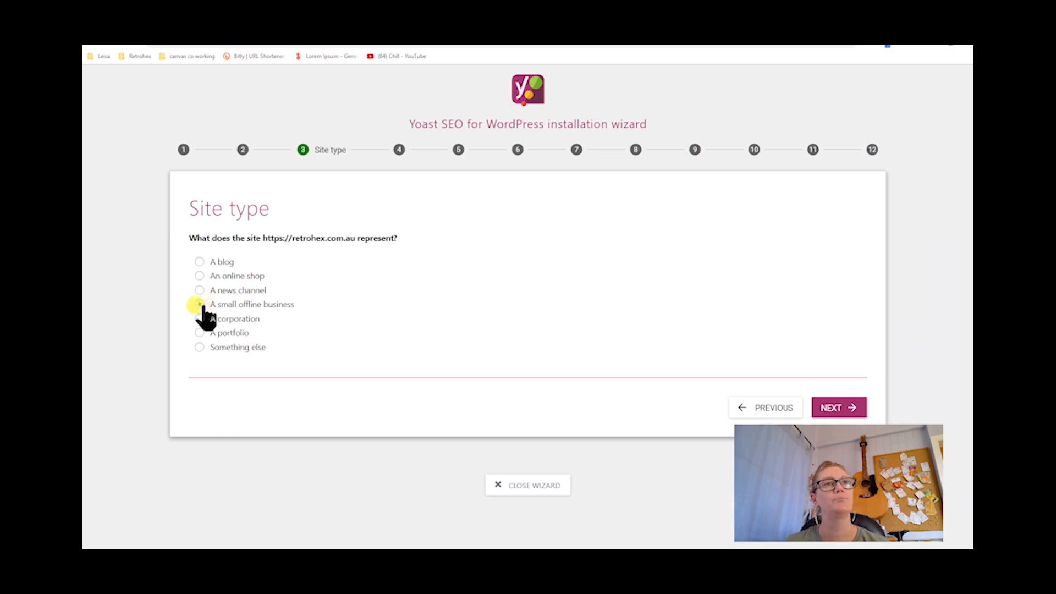
{"action": "left_click", "coordinate": [841, 410]}
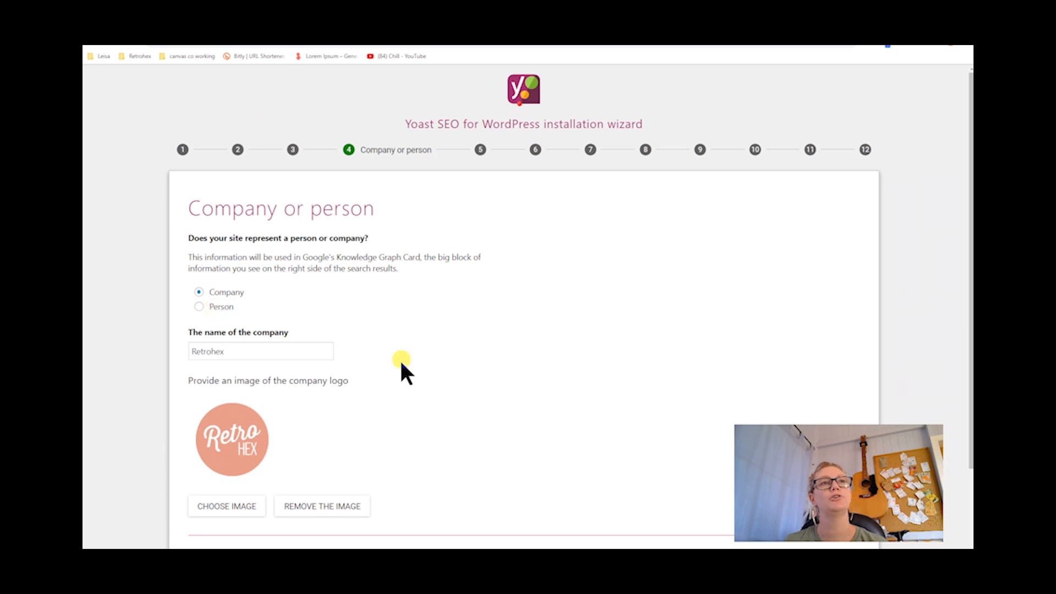
Keep the company name, logo and social profile URLs and continue to search engine visibility
{"action": "scroll", "coordinate": [422, 381], "scroll_direction": "down", "scroll_amount": 1}
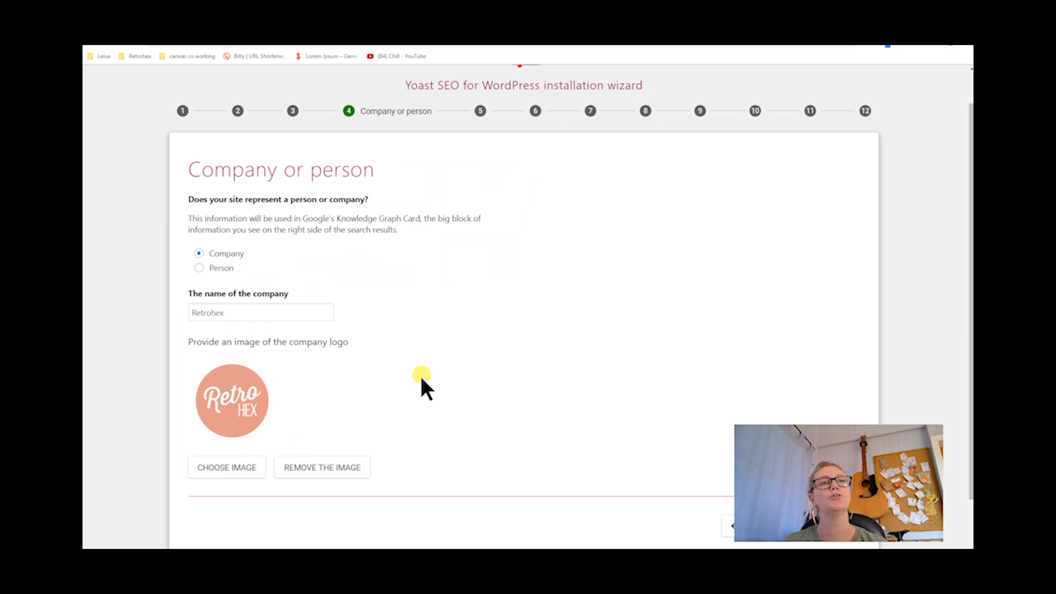
{"action": "scroll", "coordinate": [423, 379], "scroll_direction": "down", "scroll_amount": 1}
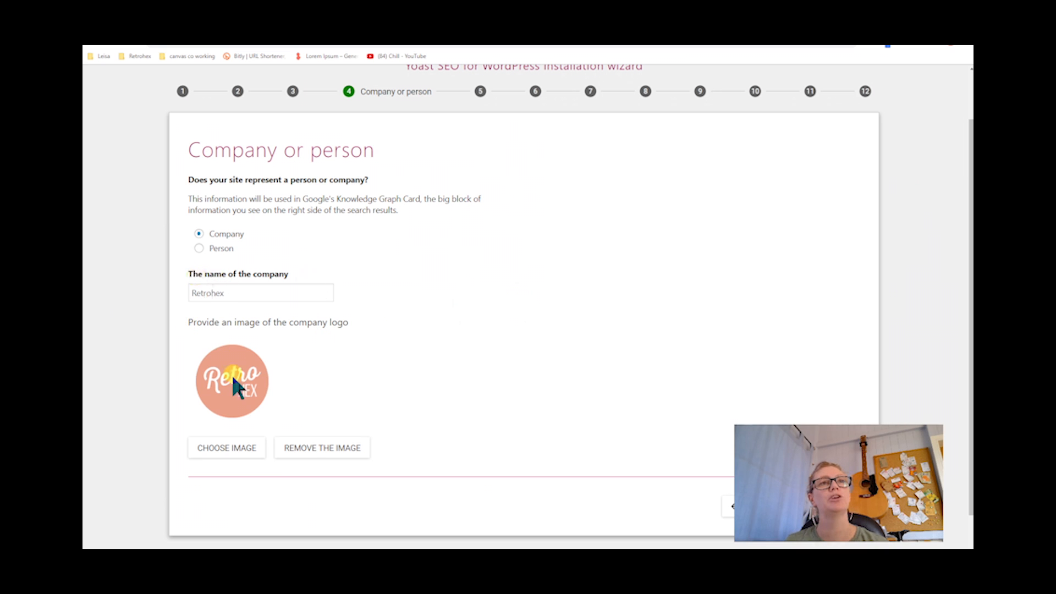
{"action": "scroll", "coordinate": [626, 420], "scroll_direction": "down", "scroll_amount": 1}
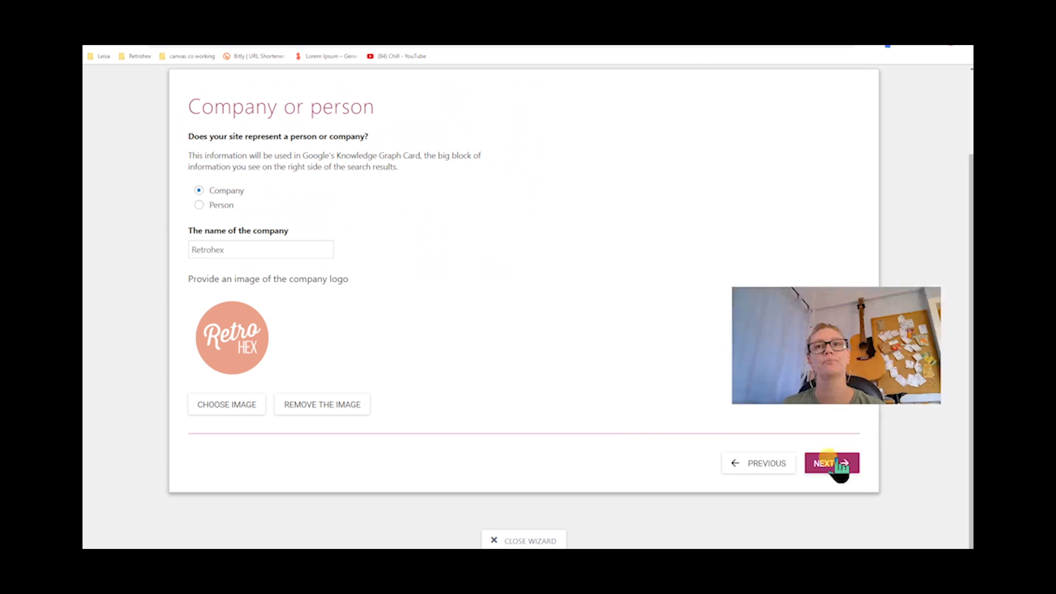
{"action": "left_click", "coordinate": [840, 465]}
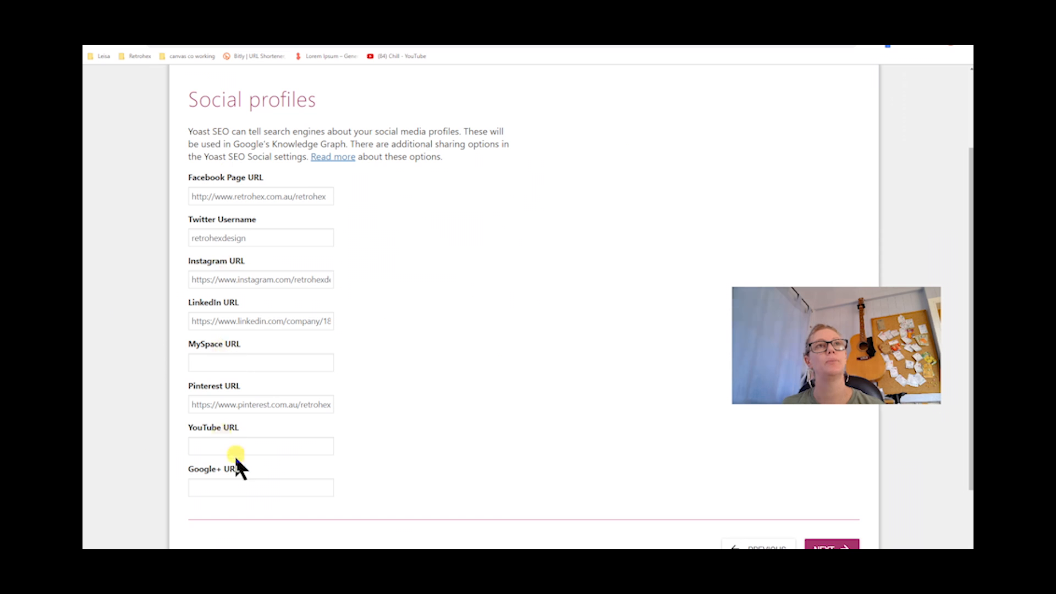
{"action": "scroll", "coordinate": [463, 434], "scroll_direction": "down", "scroll_amount": 2}
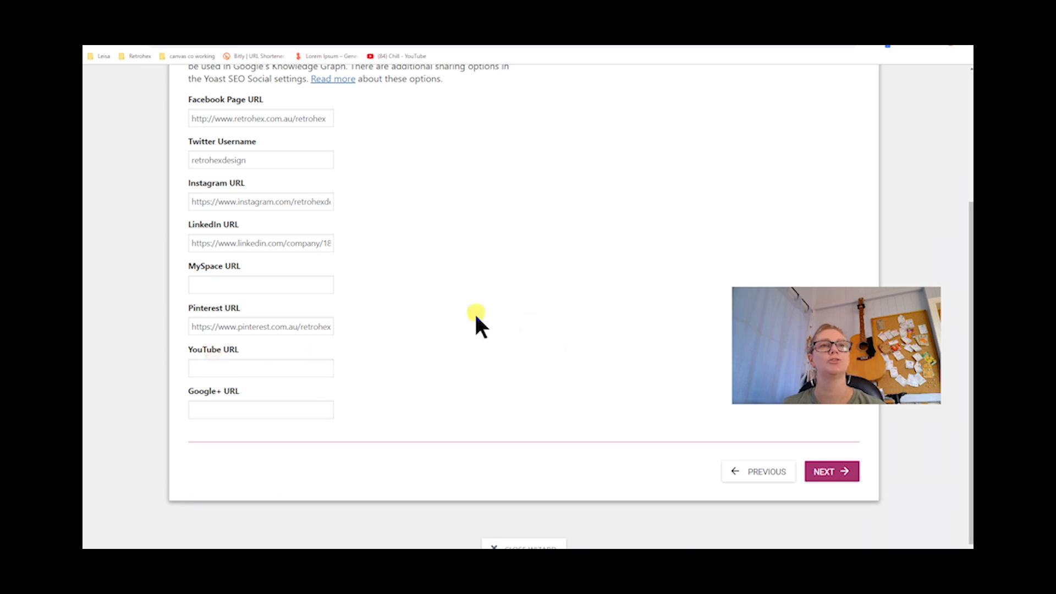
{"action": "scroll", "coordinate": [477, 322], "scroll_direction": "up", "scroll_amount": 1}
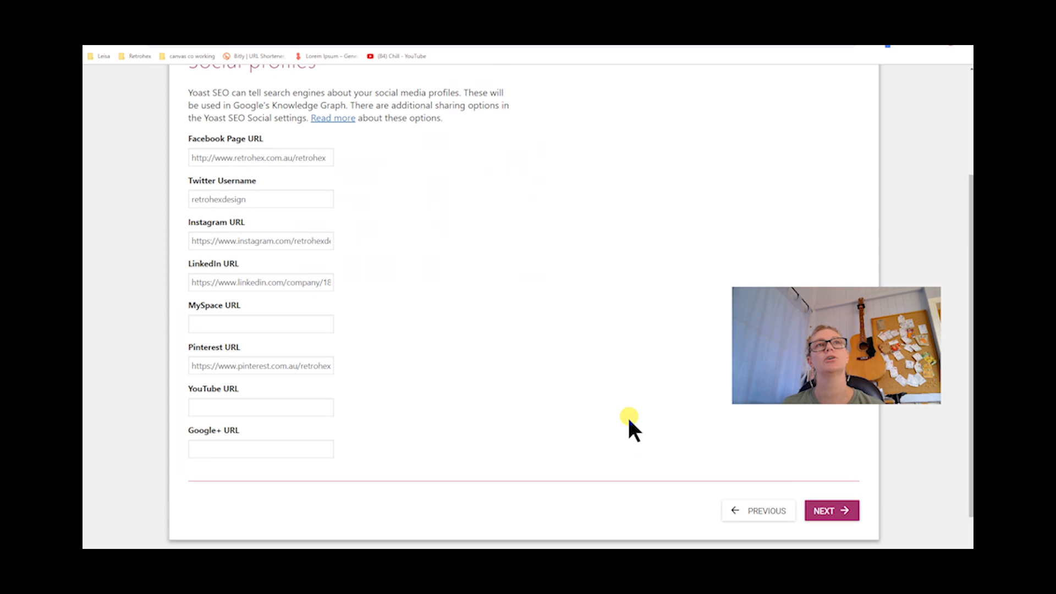
{"action": "left_click", "coordinate": [834, 515]}
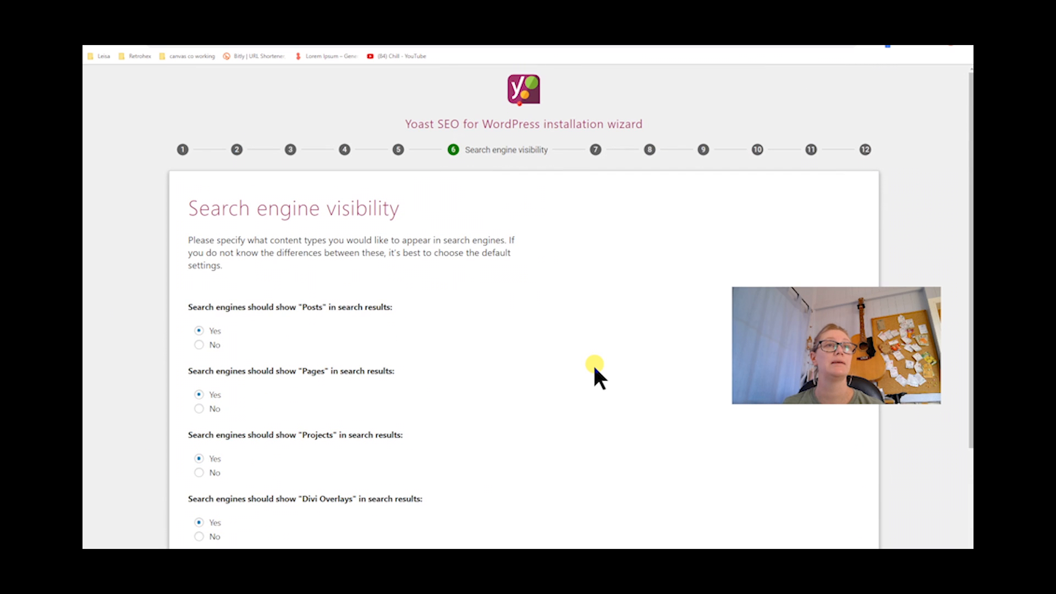
Keep all content types visible in search results, no multiple authors, and the selected Search Console profile
{"action": "scroll", "coordinate": [595, 367], "scroll_direction": "down", "scroll_amount": 1}
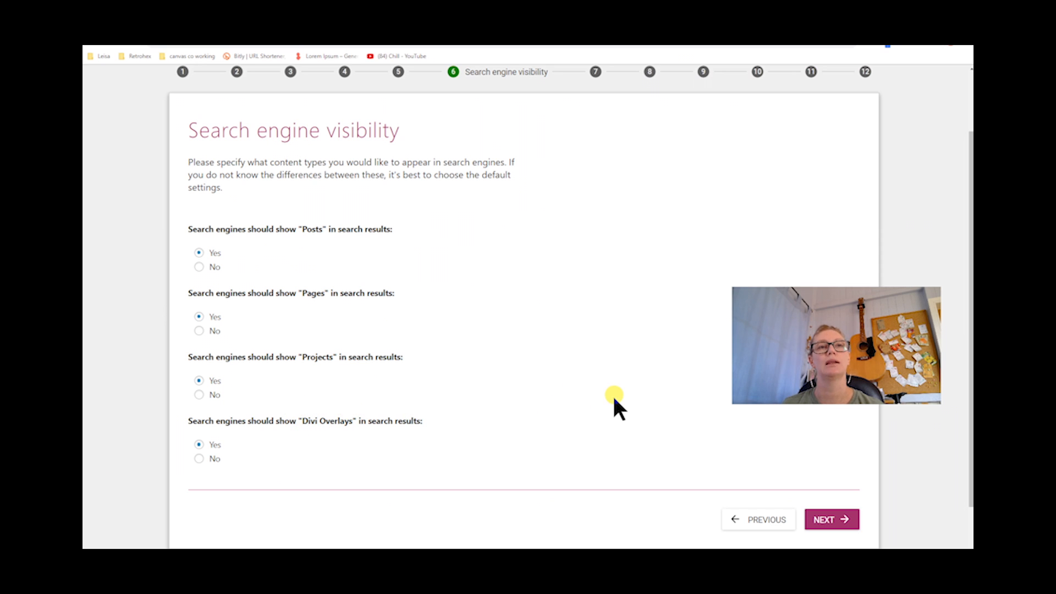
{"action": "left_click", "coordinate": [828, 520]}
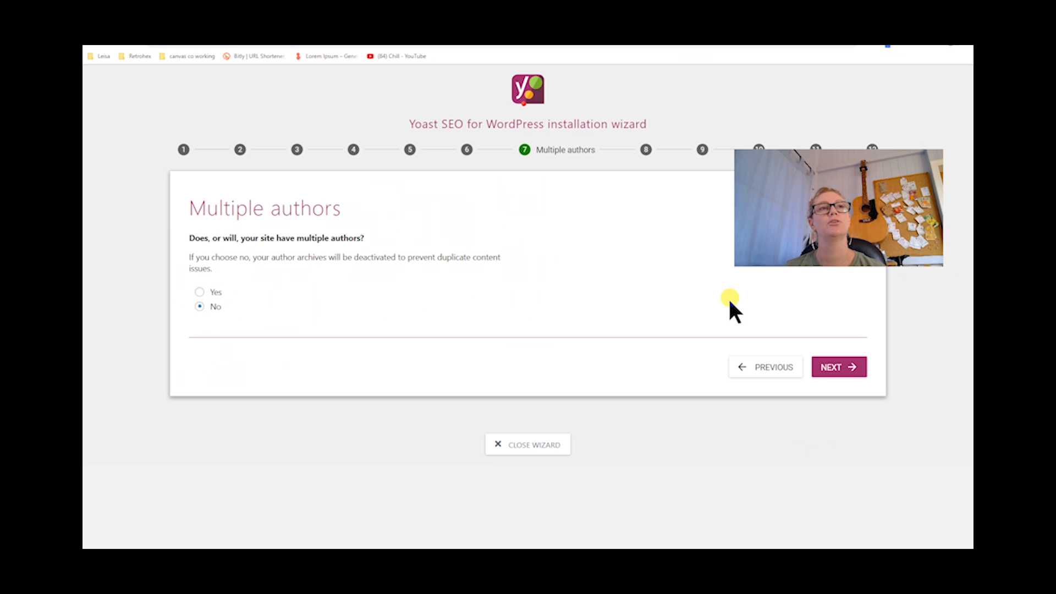
{"action": "left_click", "coordinate": [835, 372]}
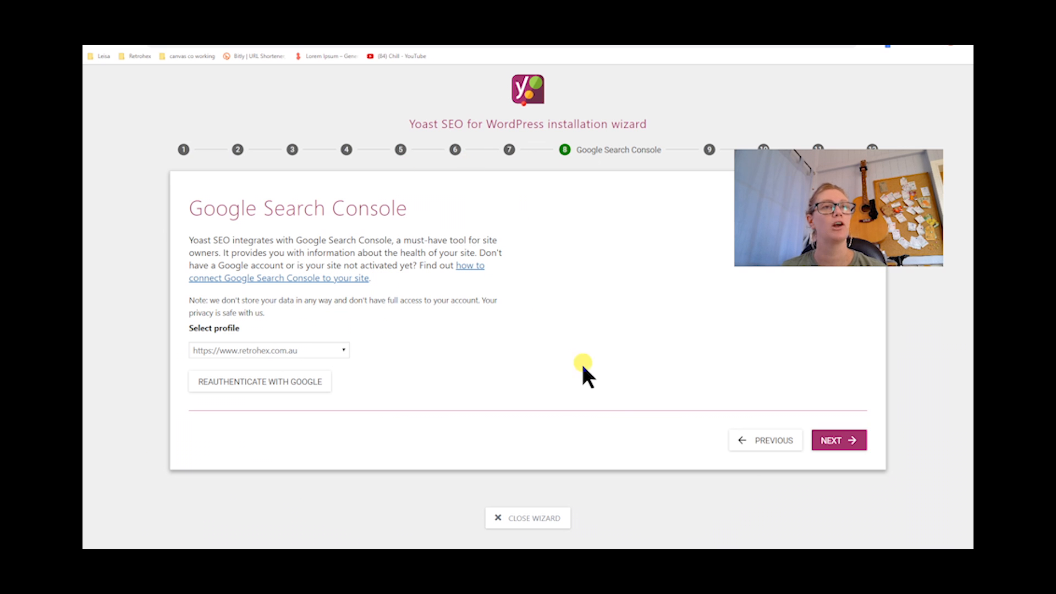
{"action": "left_click", "coordinate": [841, 441]}
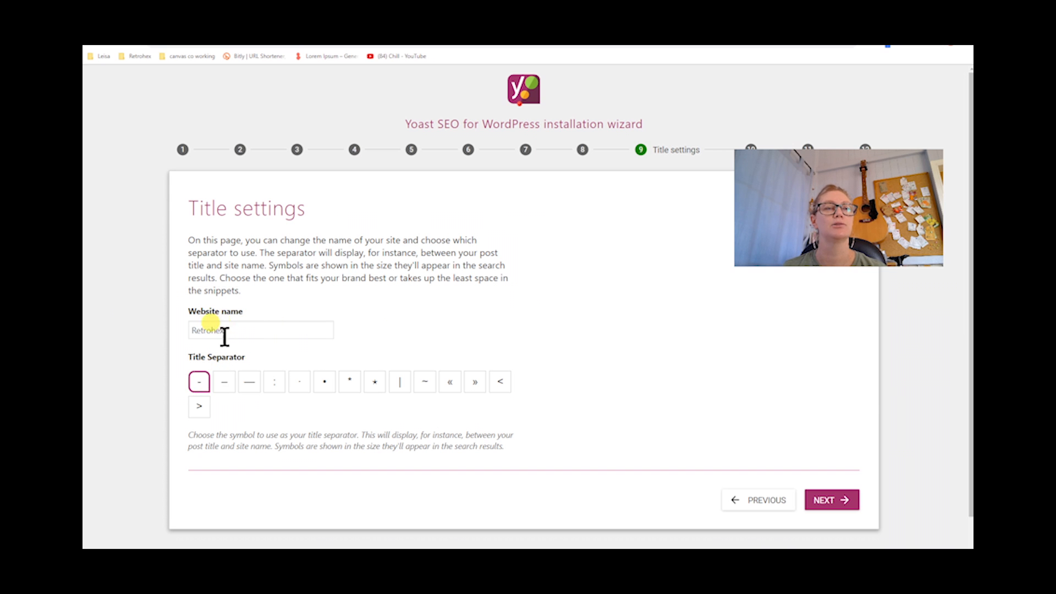
Keep the website name and title separator, skip the newsletter signup, and finish the wizard
{"action": "left_click", "coordinate": [829, 499]}
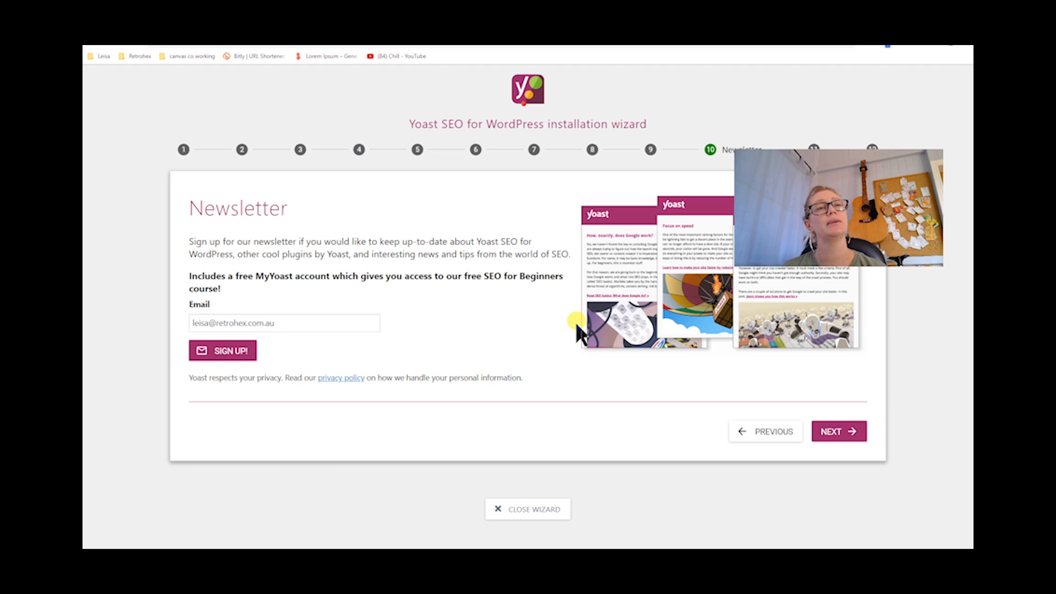
{"action": "left_click", "coordinate": [854, 431]}
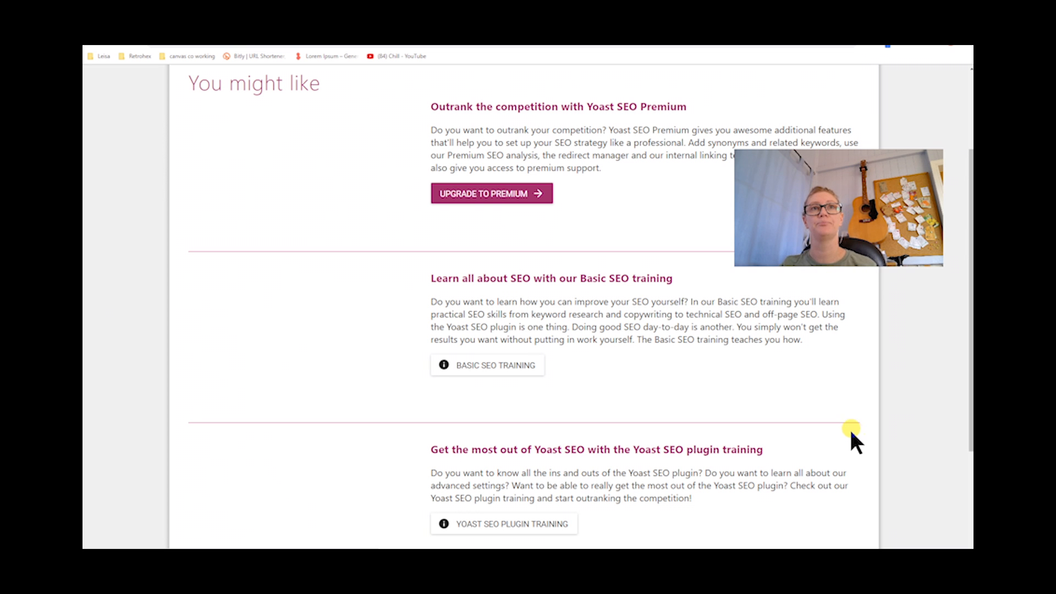
{"action": "scroll", "coordinate": [858, 418], "scroll_direction": "down", "scroll_amount": 2}
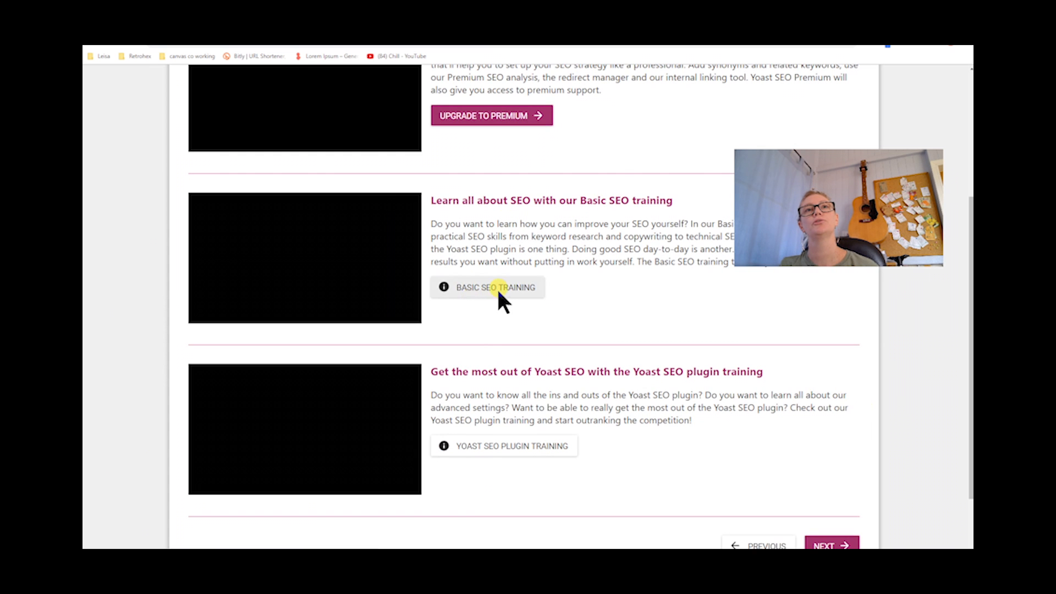
{"action": "scroll", "coordinate": [495, 393], "scroll_direction": "down", "scroll_amount": 2}
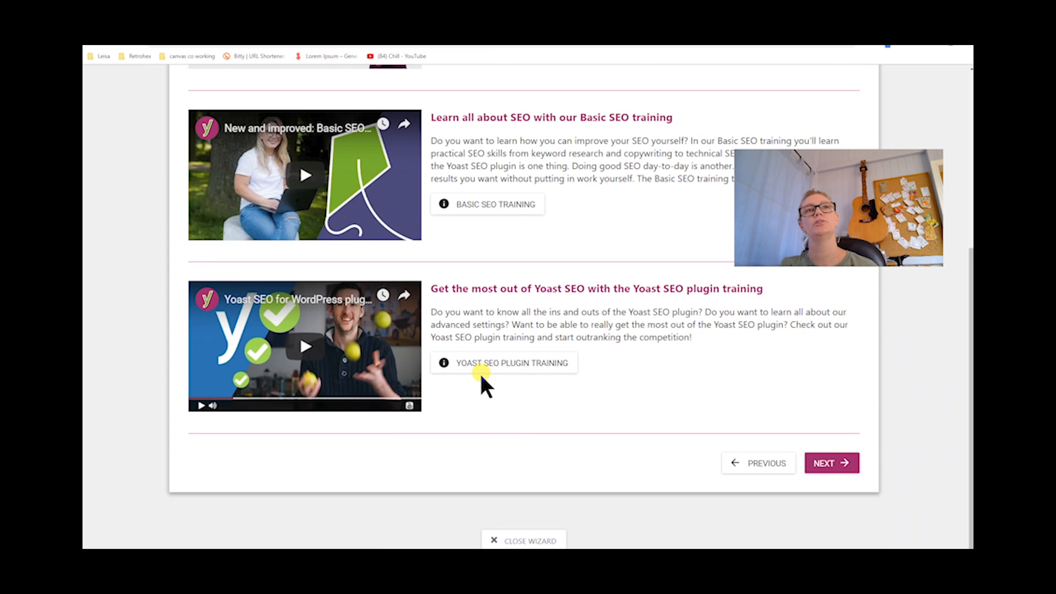
{"action": "scroll", "coordinate": [480, 374], "scroll_direction": "up", "scroll_amount": 3}
{"action": "scroll", "coordinate": [481, 375], "scroll_direction": "down", "scroll_amount": 3}
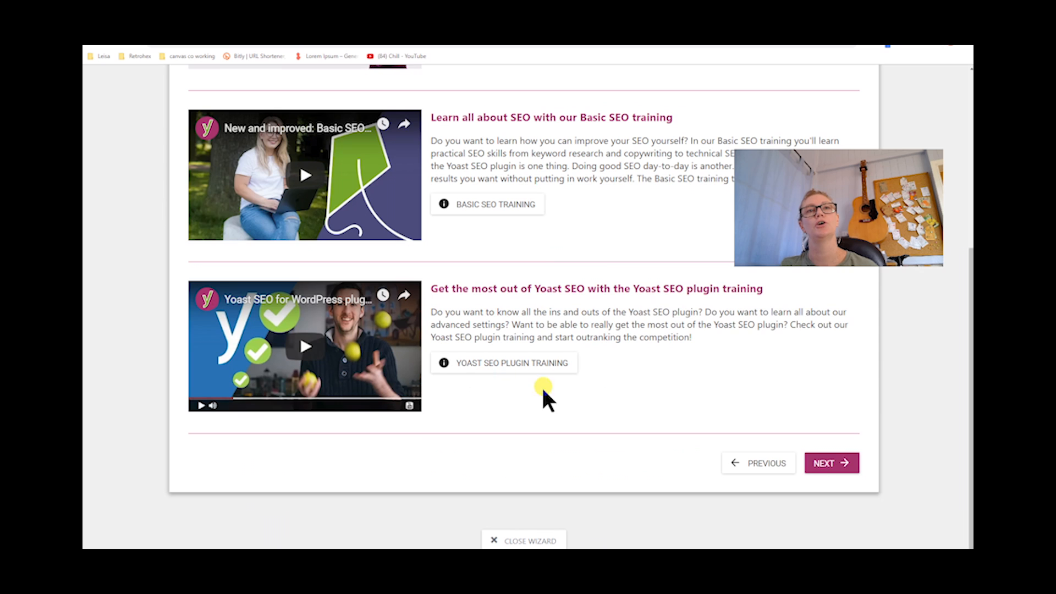
{"action": "left_click", "coordinate": [832, 465]}
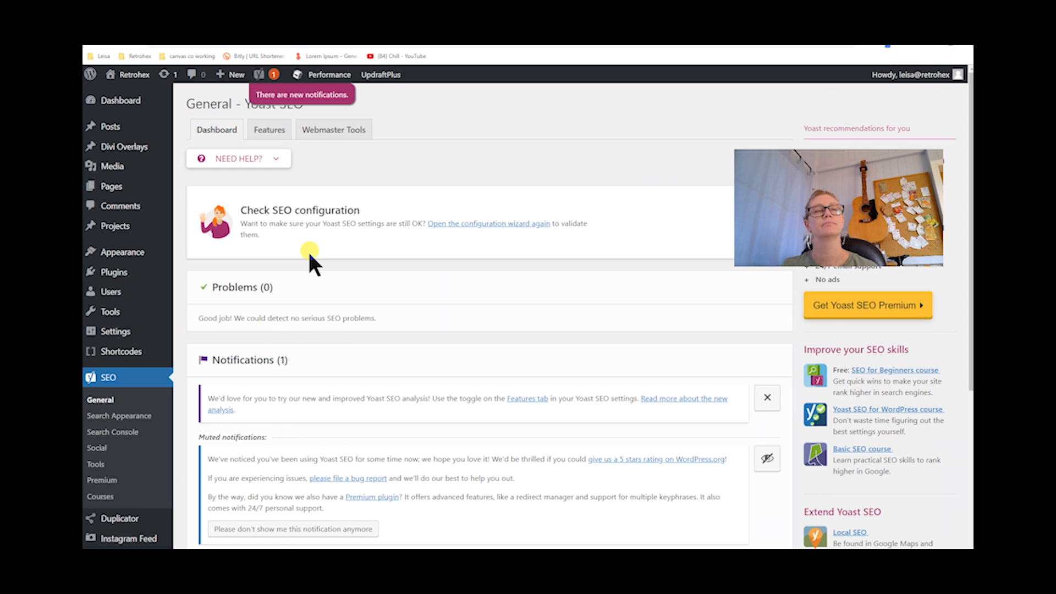
Review the Features toggles and the Webmaster Tools verification codes in the Yoast SEO general settings
{"action": "left_click", "coordinate": [275, 132]}
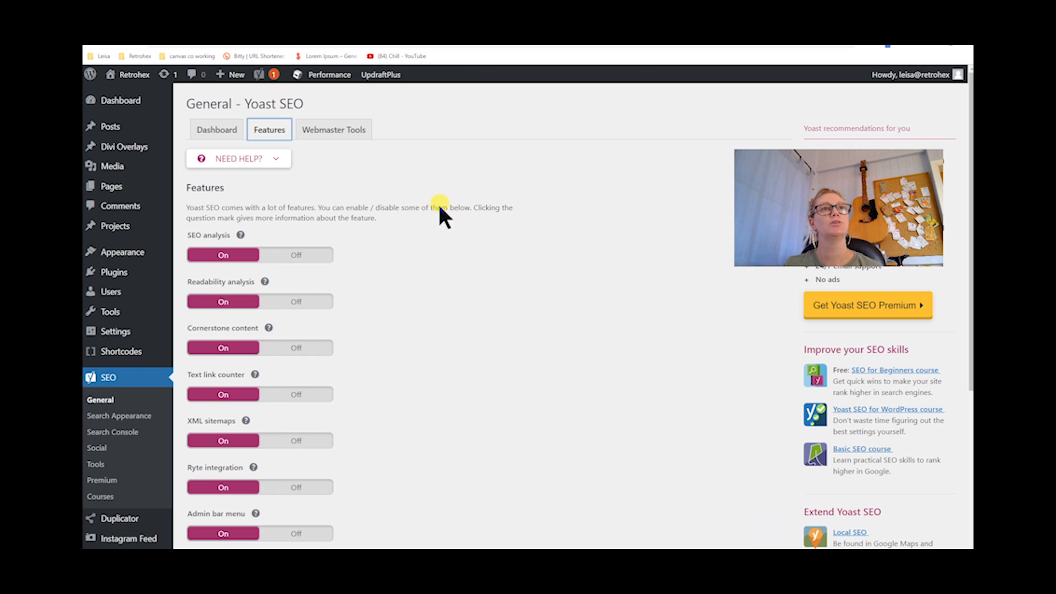
{"action": "scroll", "coordinate": [394, 321], "scroll_direction": "down", "scroll_amount": 3}
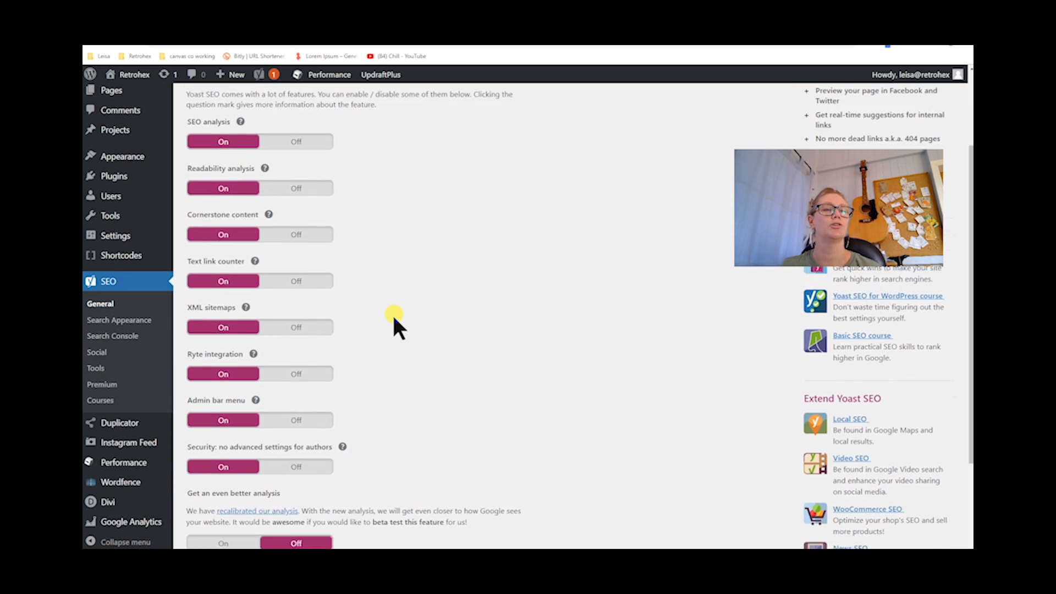
{"action": "scroll", "coordinate": [395, 320], "scroll_direction": "up", "scroll_amount": 2}
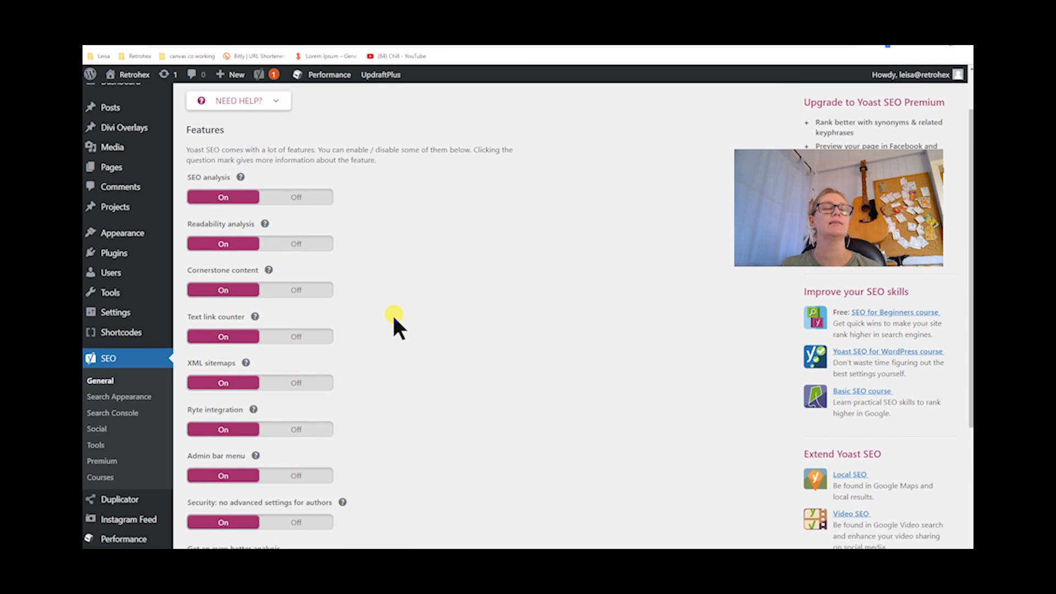
{"action": "scroll", "coordinate": [394, 325], "scroll_direction": "down", "scroll_amount": 1}
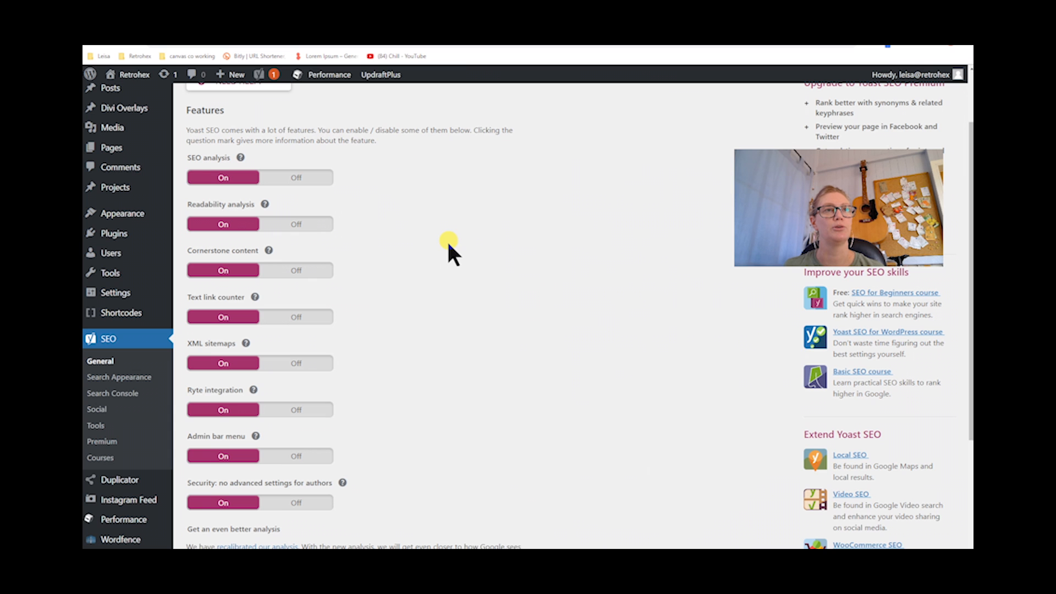
{"action": "scroll", "coordinate": [448, 242], "scroll_direction": "down", "scroll_amount": 1}
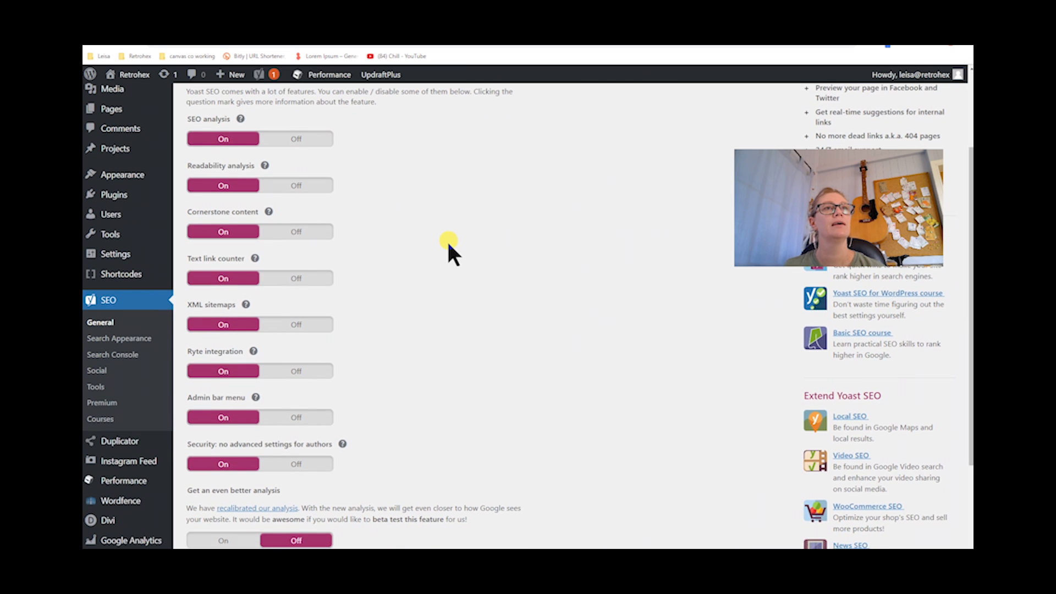
{"action": "scroll", "coordinate": [449, 245], "scroll_direction": "down", "scroll_amount": 1}
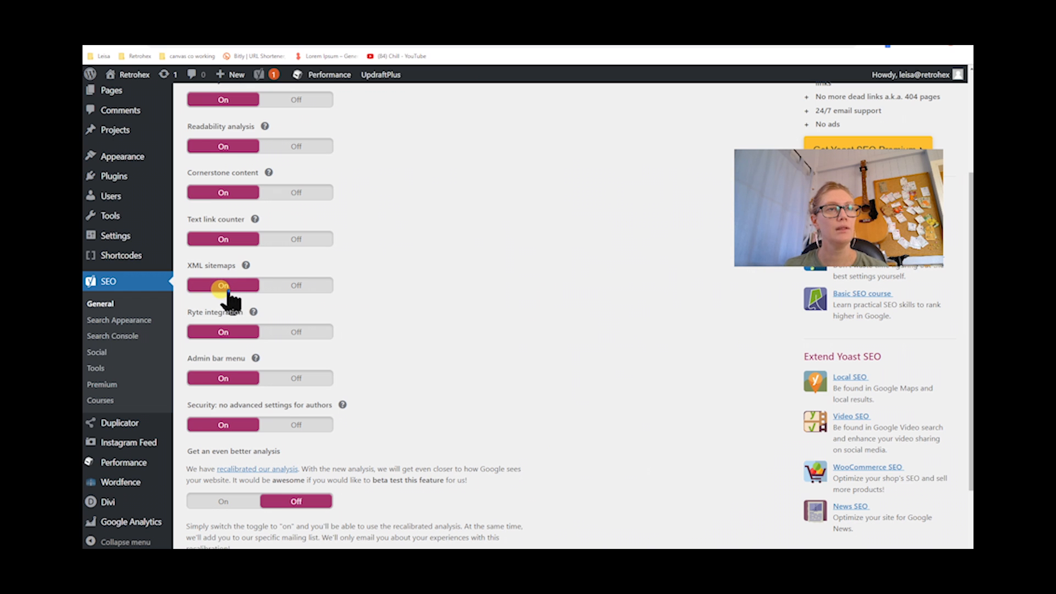
{"action": "scroll", "coordinate": [455, 344], "scroll_direction": "up", "scroll_amount": 3}
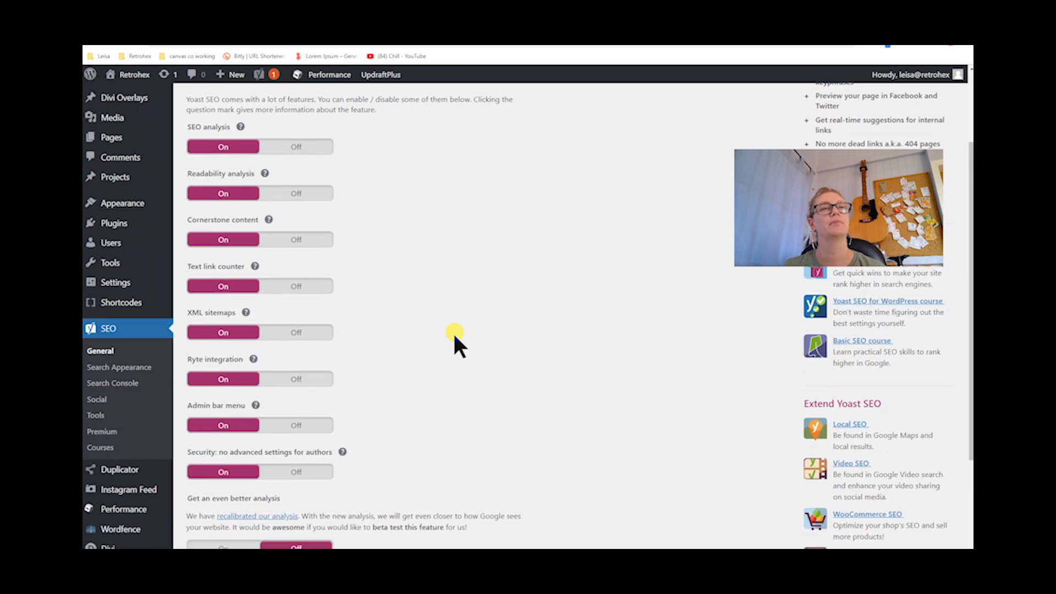
{"action": "left_click", "coordinate": [336, 131]}
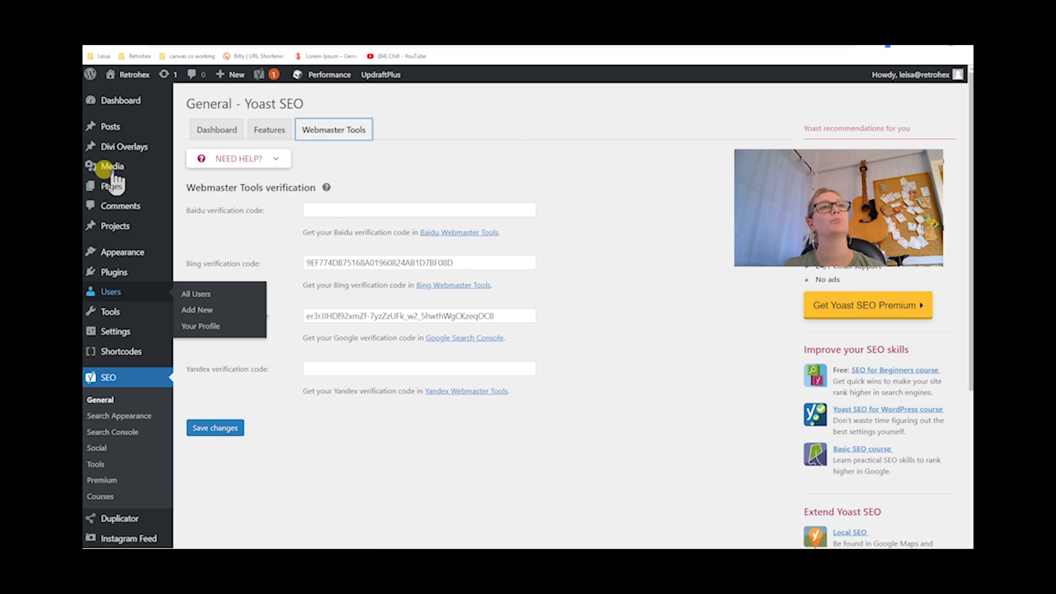
Open the Yoast SEO setup post and examine its Yoast SEO box, expanding the Focus keyphrase section
{"action": "mouse_move", "coordinate": [109, 132]}
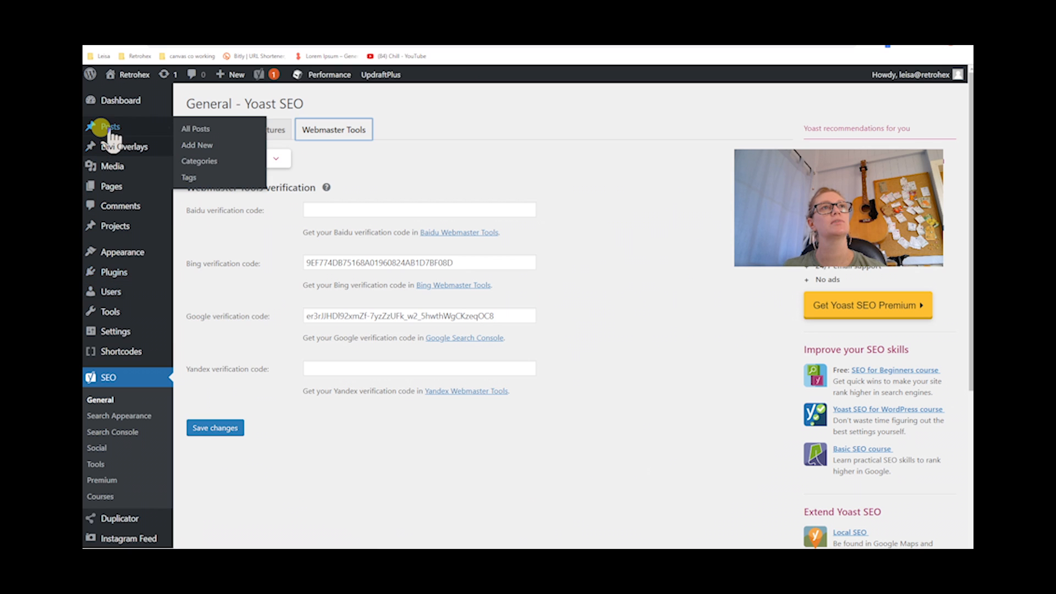
{"action": "left_click", "coordinate": [190, 135]}
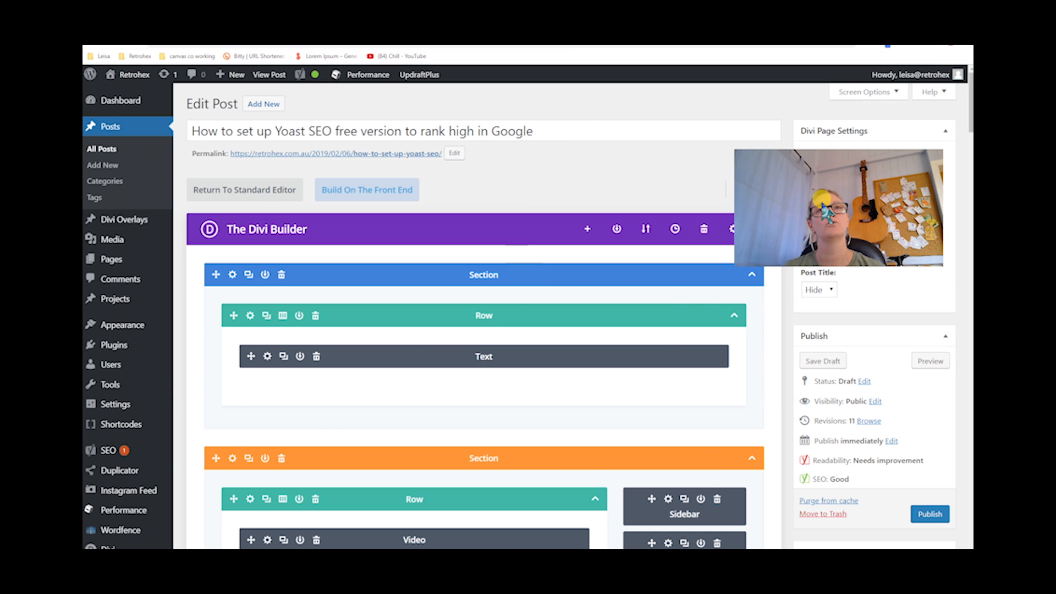
{"action": "scroll", "coordinate": [725, 236], "scroll_direction": "down", "scroll_amount": 3}
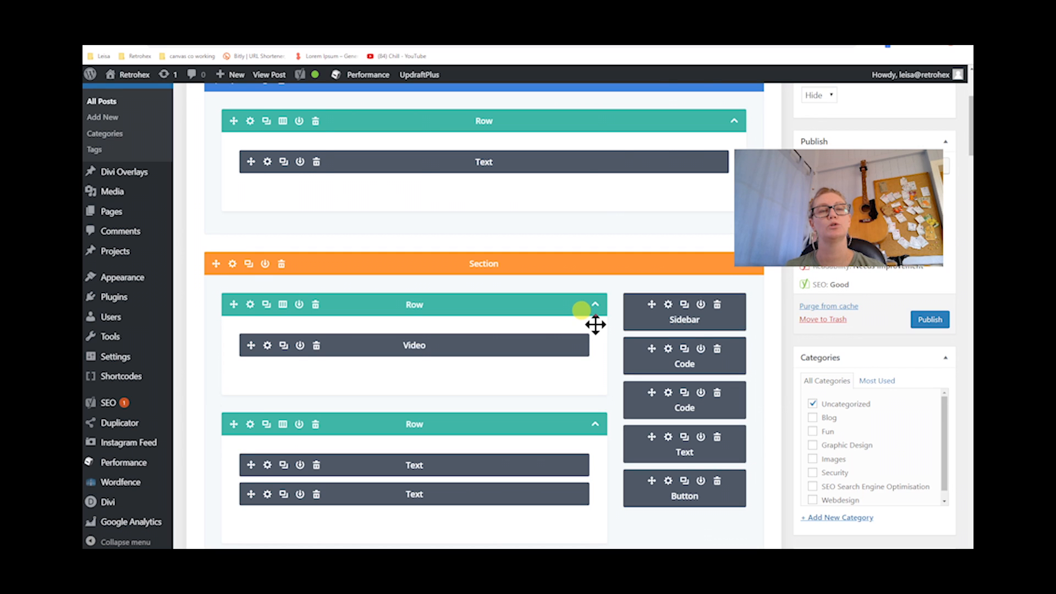
{"action": "scroll", "coordinate": [594, 325], "scroll_direction": "down", "scroll_amount": 5}
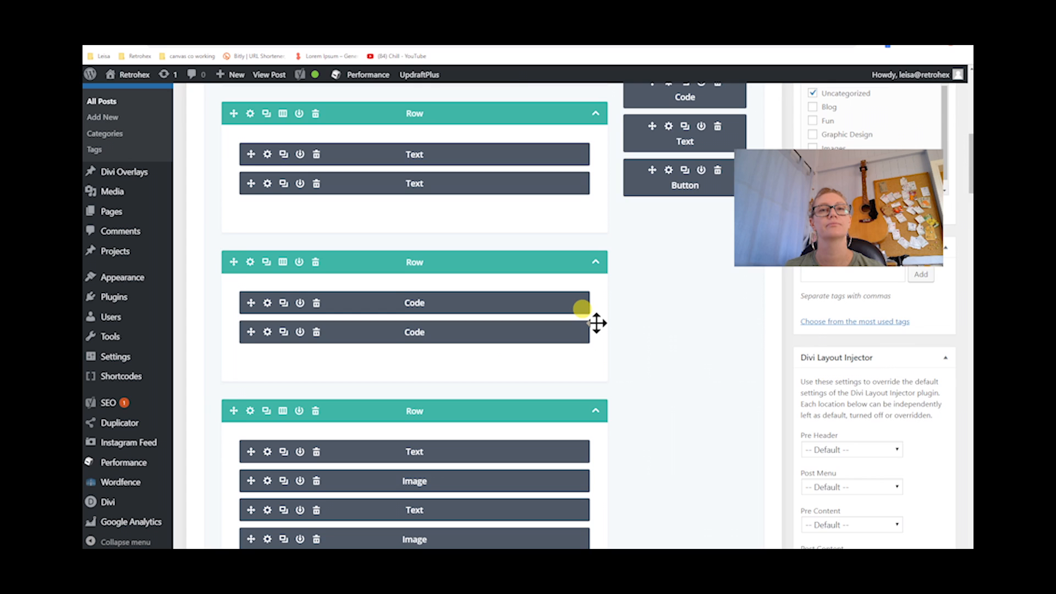
{"action": "scroll", "coordinate": [597, 323], "scroll_direction": "down", "scroll_amount": 4}
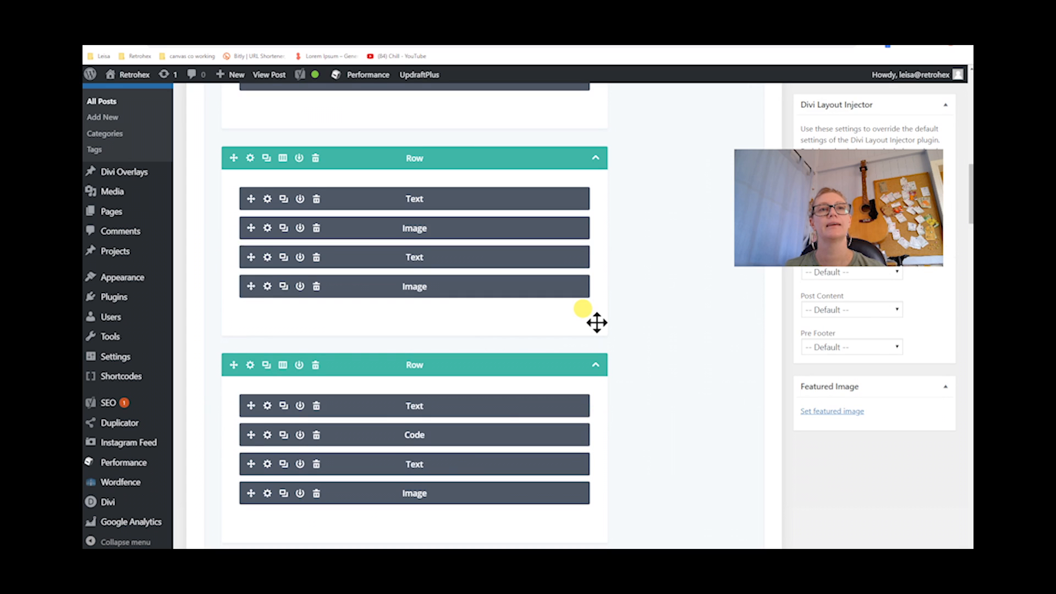
{"action": "scroll", "coordinate": [597, 323], "scroll_direction": "down", "scroll_amount": 2}
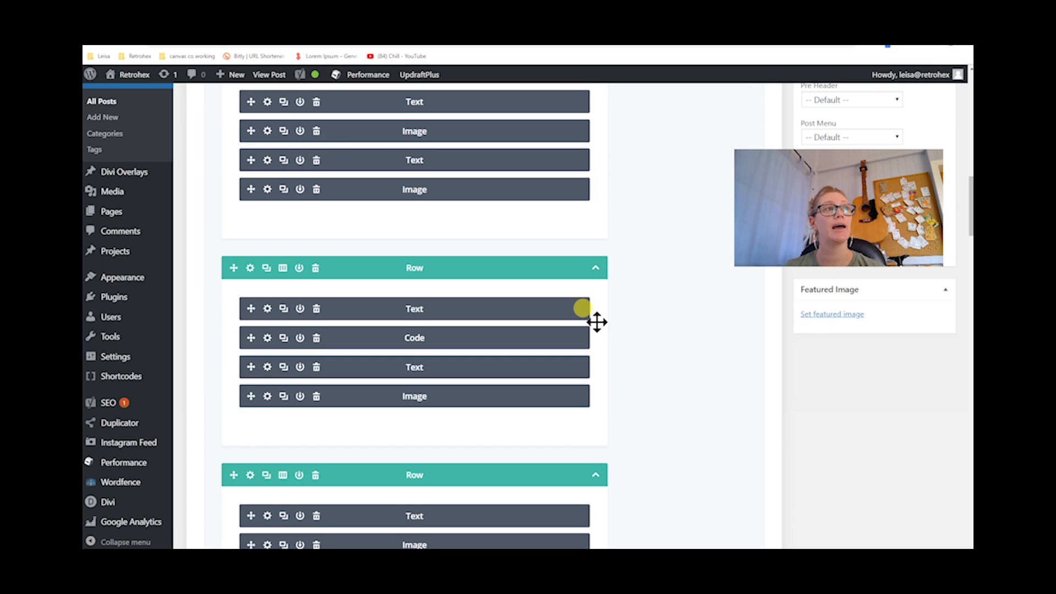
{"action": "scroll", "coordinate": [597, 323], "scroll_direction": "down", "scroll_amount": 2}
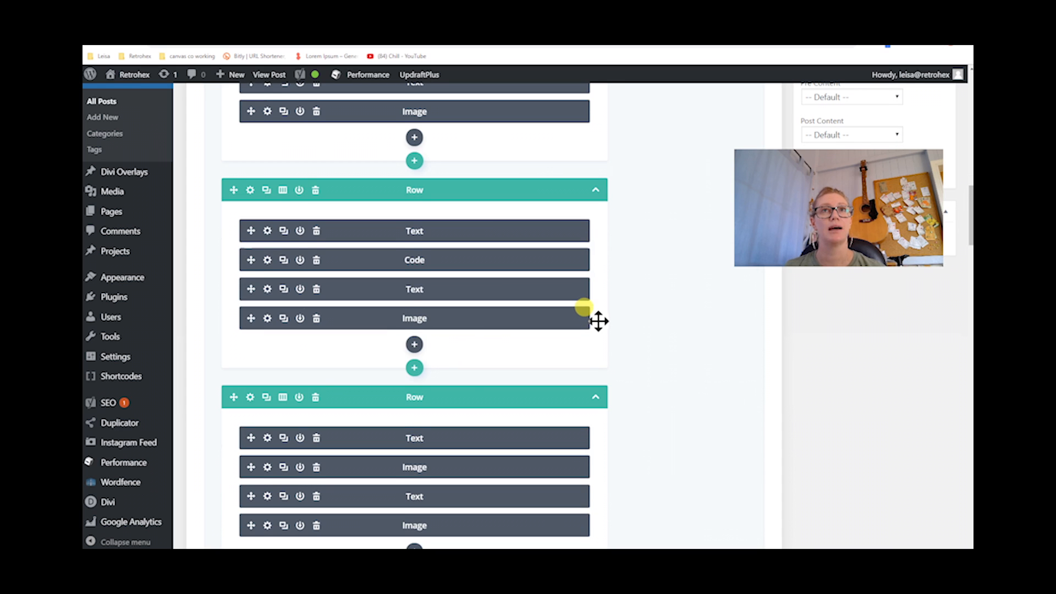
{"action": "scroll", "coordinate": [598, 323], "scroll_direction": "down", "scroll_amount": 3}
{"action": "scroll", "coordinate": [602, 318], "scroll_direction": "down", "scroll_amount": 2}
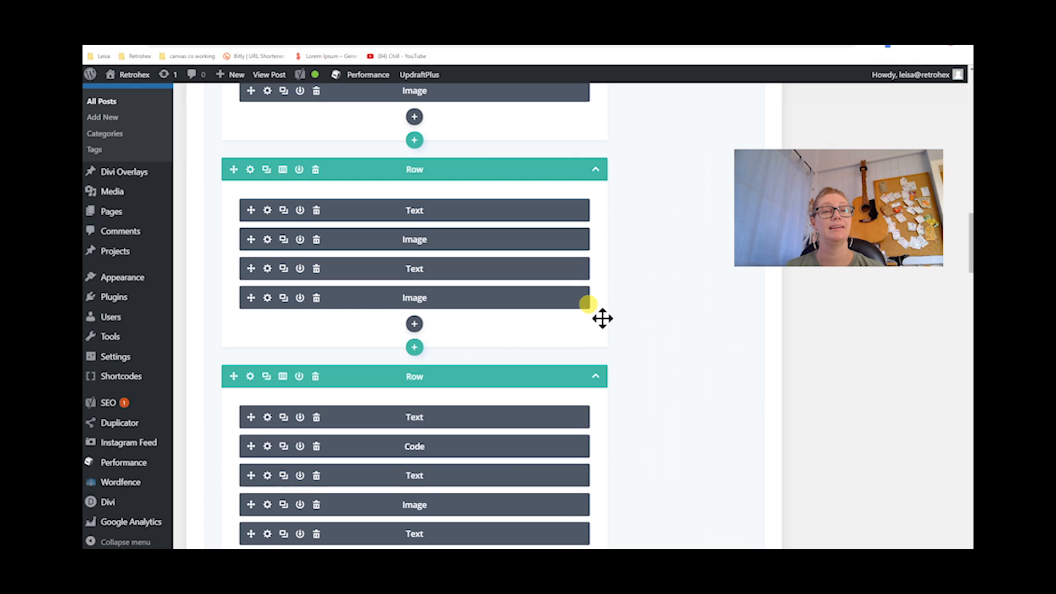
{"action": "scroll", "coordinate": [603, 318], "scroll_direction": "down", "scroll_amount": 4}
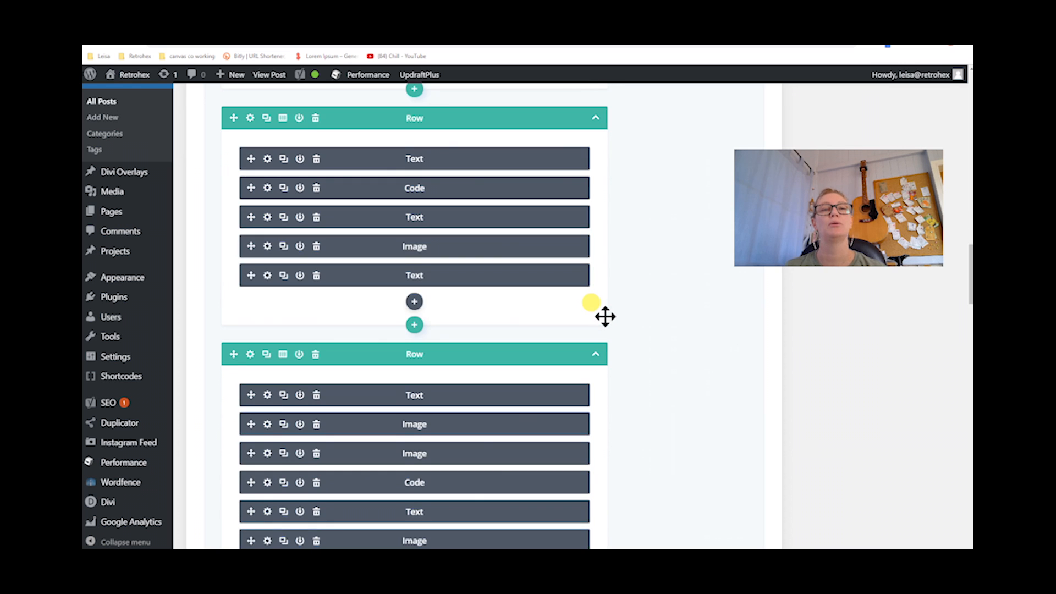
{"action": "scroll", "coordinate": [605, 316], "scroll_direction": "down", "scroll_amount": 2}
{"action": "scroll", "coordinate": [605, 317], "scroll_direction": "down", "scroll_amount": 4}
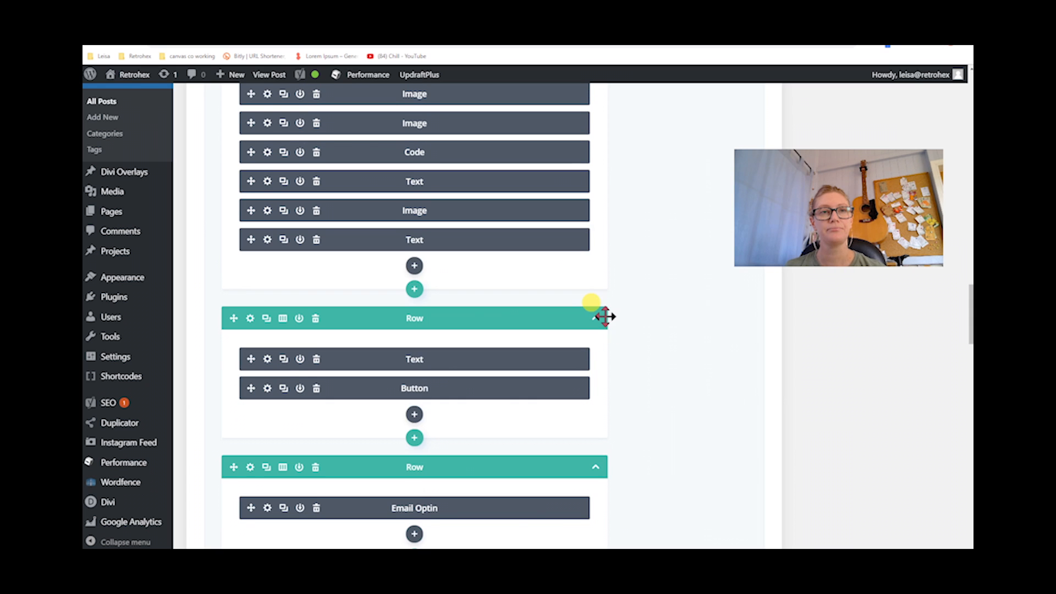
{"action": "scroll", "coordinate": [660, 306], "scroll_direction": "down", "scroll_amount": 2}
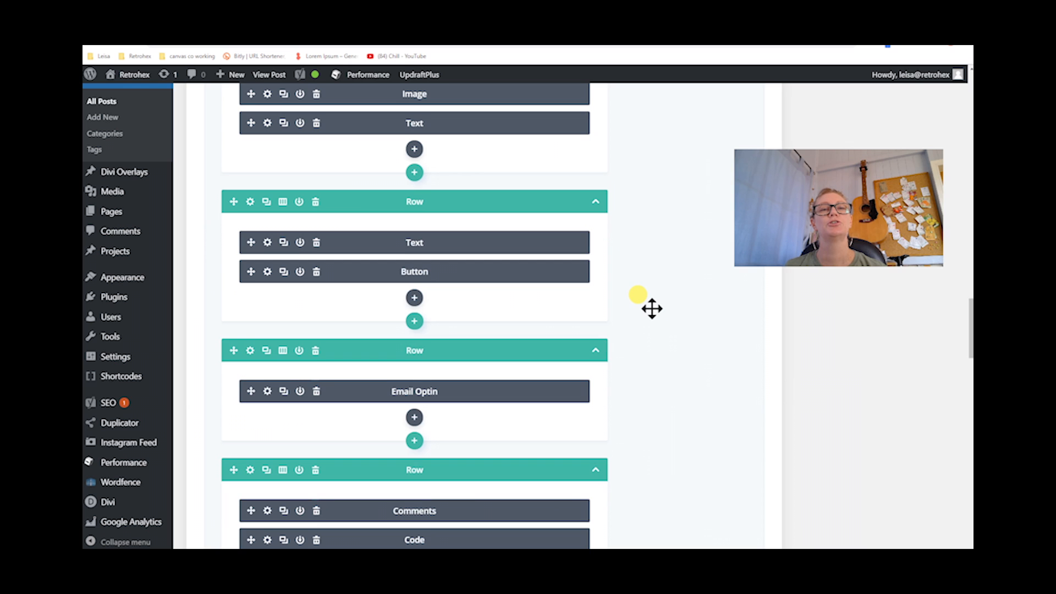
{"action": "scroll", "coordinate": [652, 309], "scroll_direction": "down", "scroll_amount": 3}
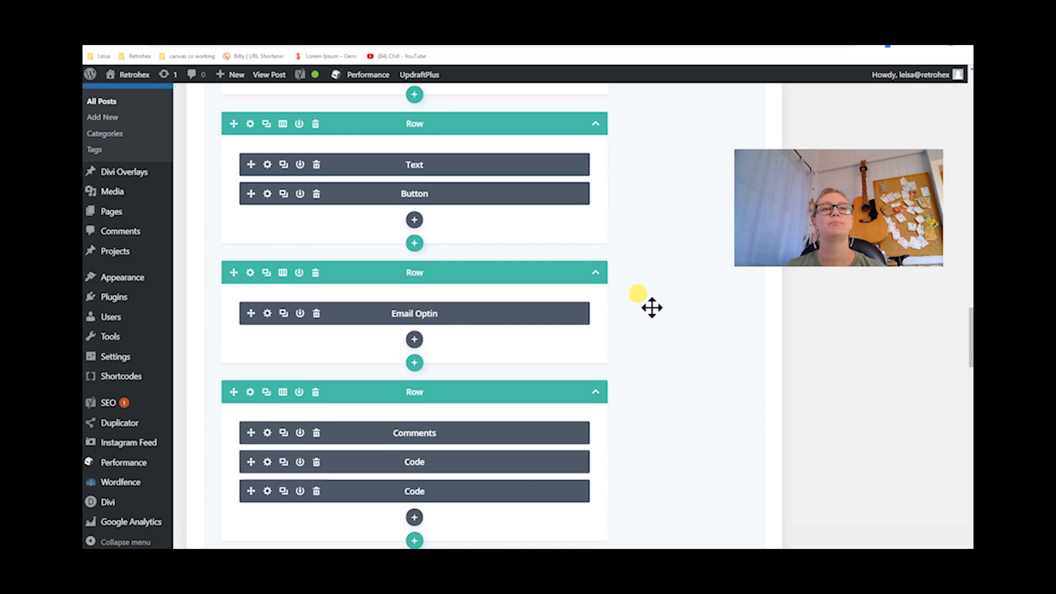
{"action": "scroll", "coordinate": [651, 308], "scroll_direction": "down", "scroll_amount": 5}
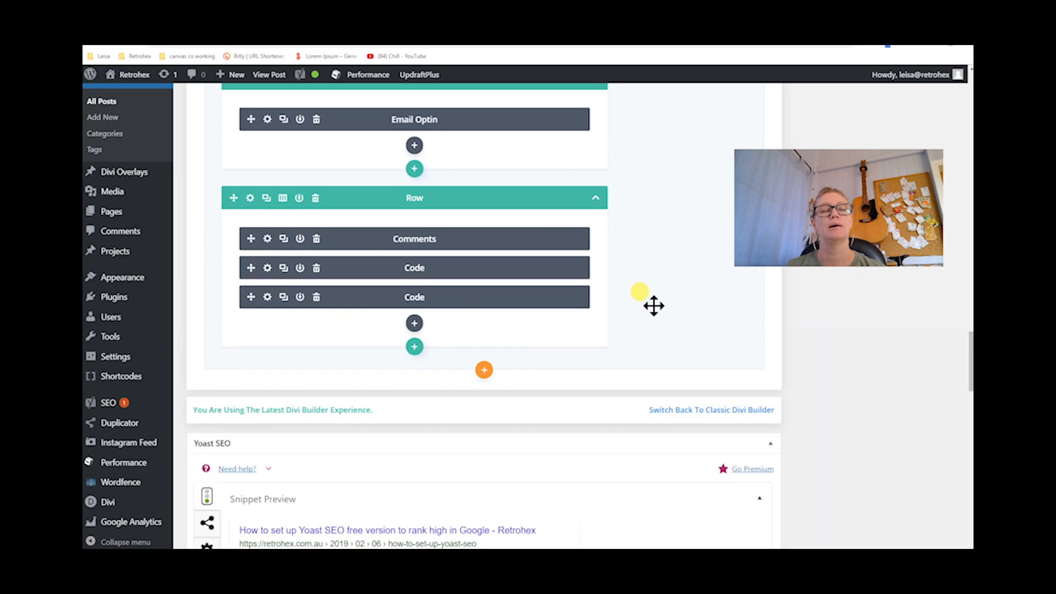
{"action": "scroll", "coordinate": [653, 305], "scroll_direction": "down", "scroll_amount": 2}
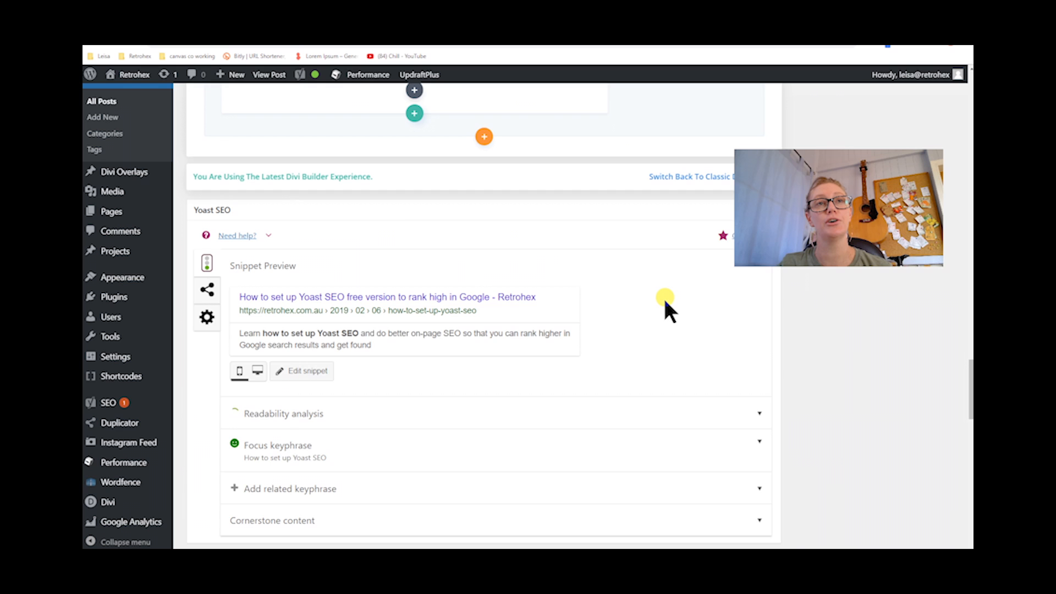
{"action": "scroll", "coordinate": [666, 302], "scroll_direction": "down", "scroll_amount": 2}
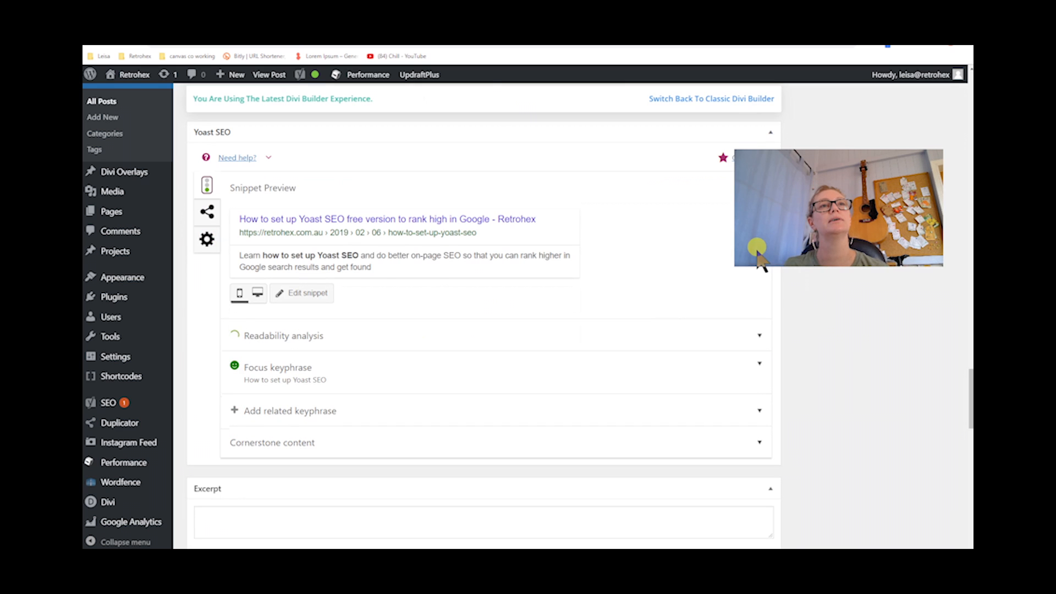
{"action": "scroll", "coordinate": [878, 200], "scroll_direction": "up", "scroll_amount": 1}
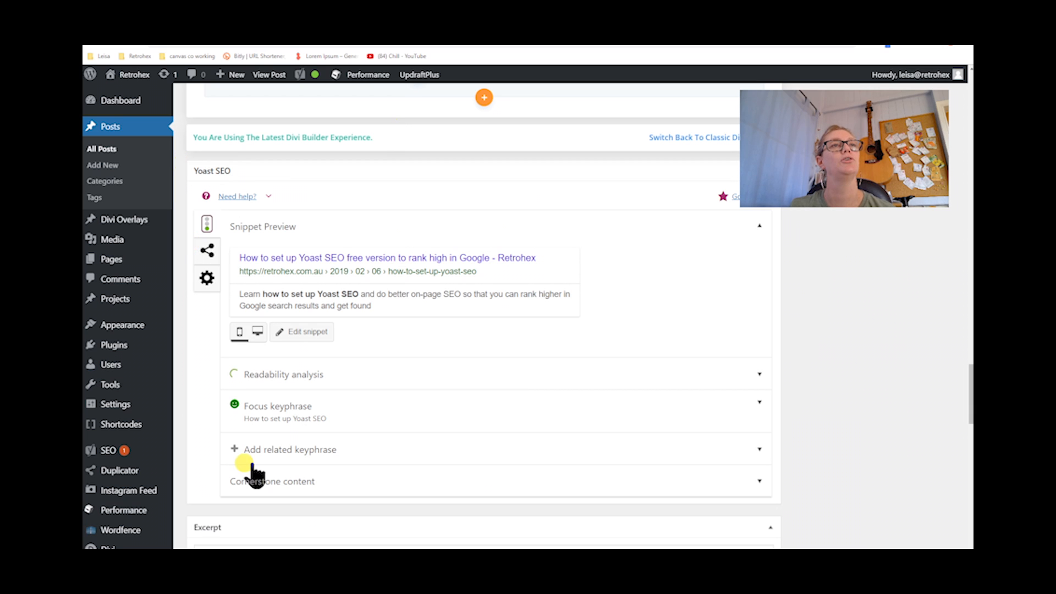
{"action": "left_click_drag", "start_coordinate": [782, 113], "coordinate": [796, 69]}
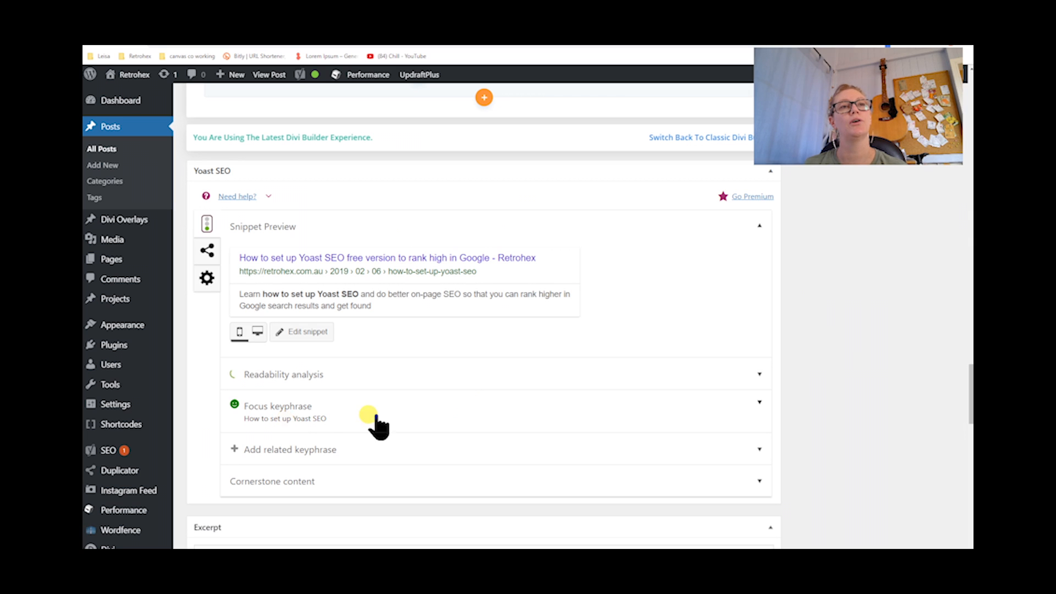
{"action": "left_click", "coordinate": [330, 425]}
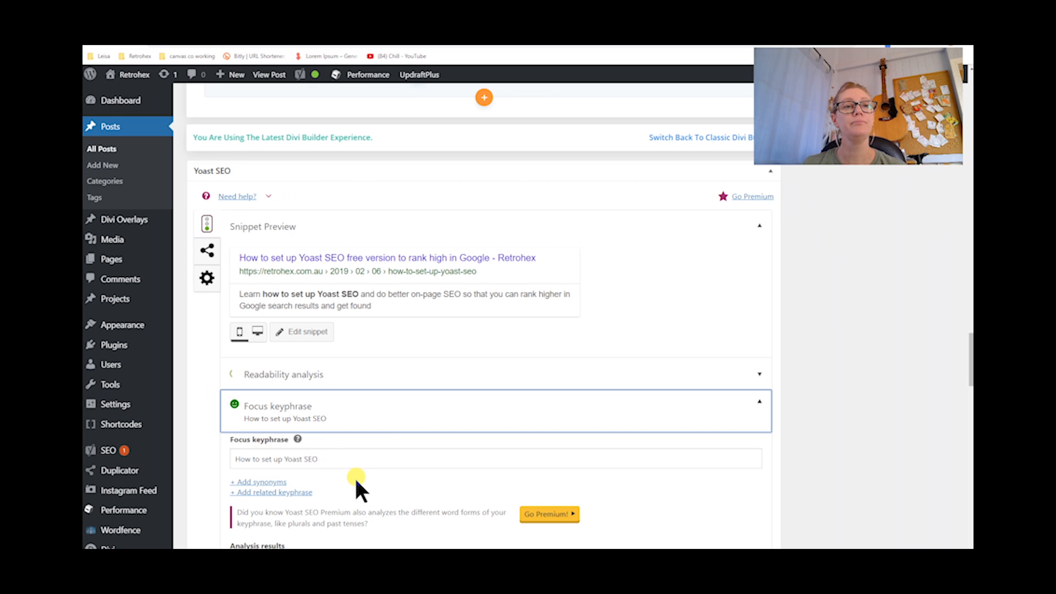
{"action": "scroll", "coordinate": [356, 478], "scroll_direction": "up", "scroll_amount": 1}
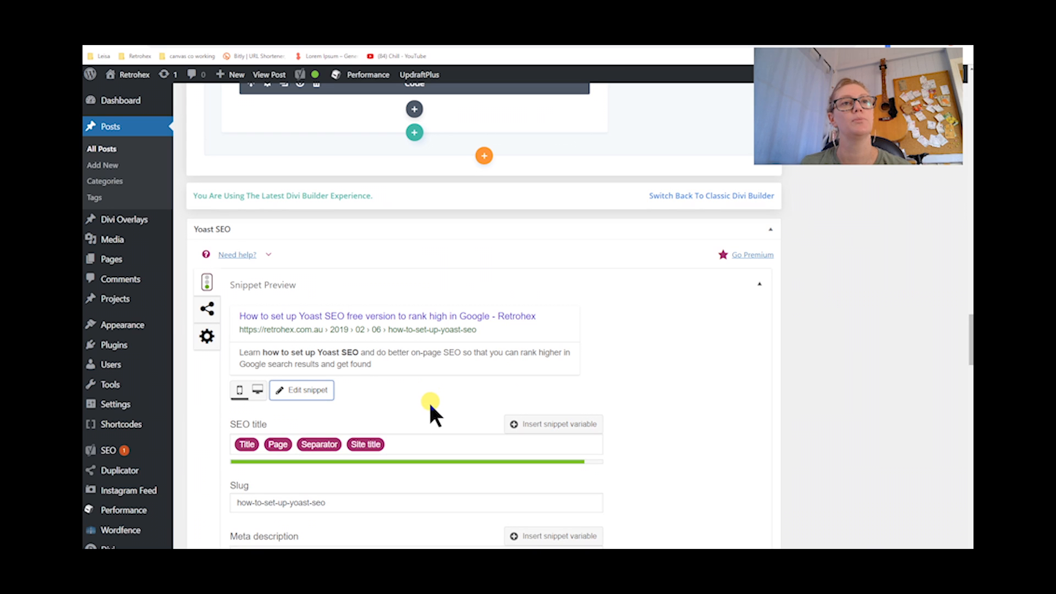
Remove the Site title and Separator variables from the post's SEO title in the snippet editor
{"action": "scroll", "coordinate": [430, 407], "scroll_direction": "down", "scroll_amount": 1}
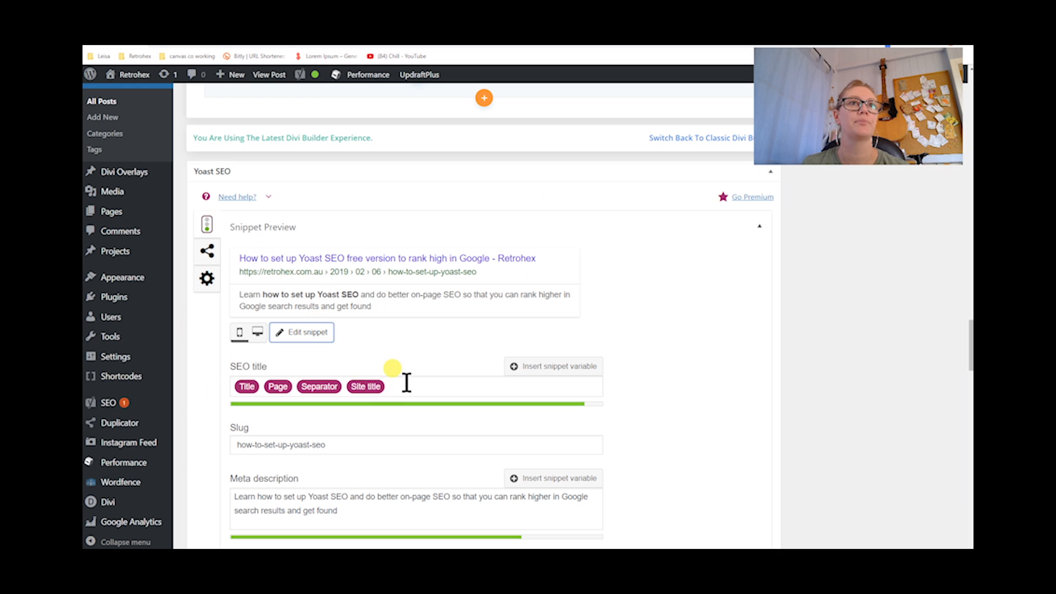
{"action": "left_click", "coordinate": [424, 388]}
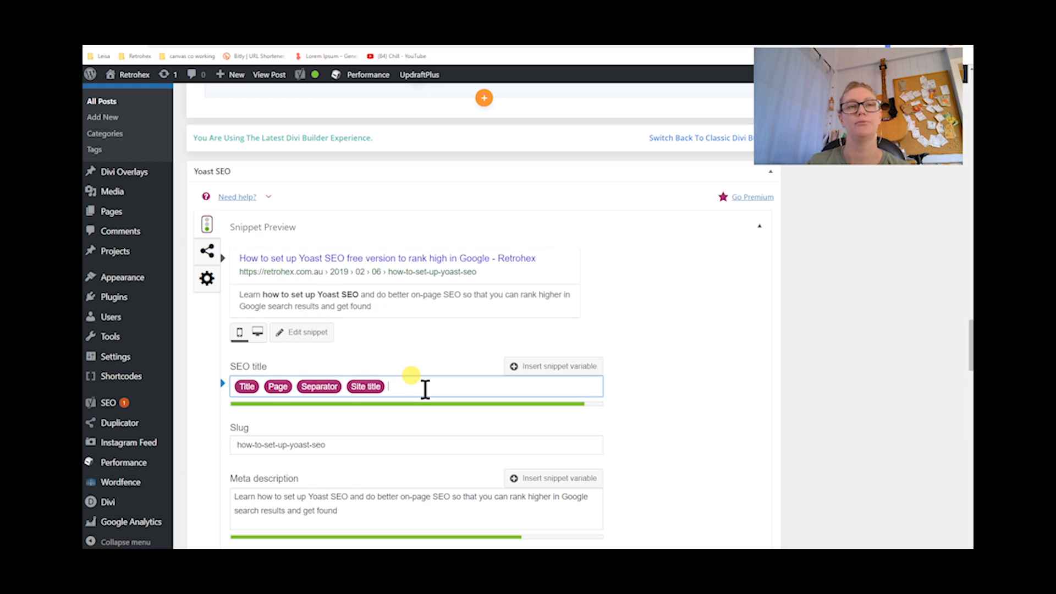
{"action": "key", "text": "BackSpace"}
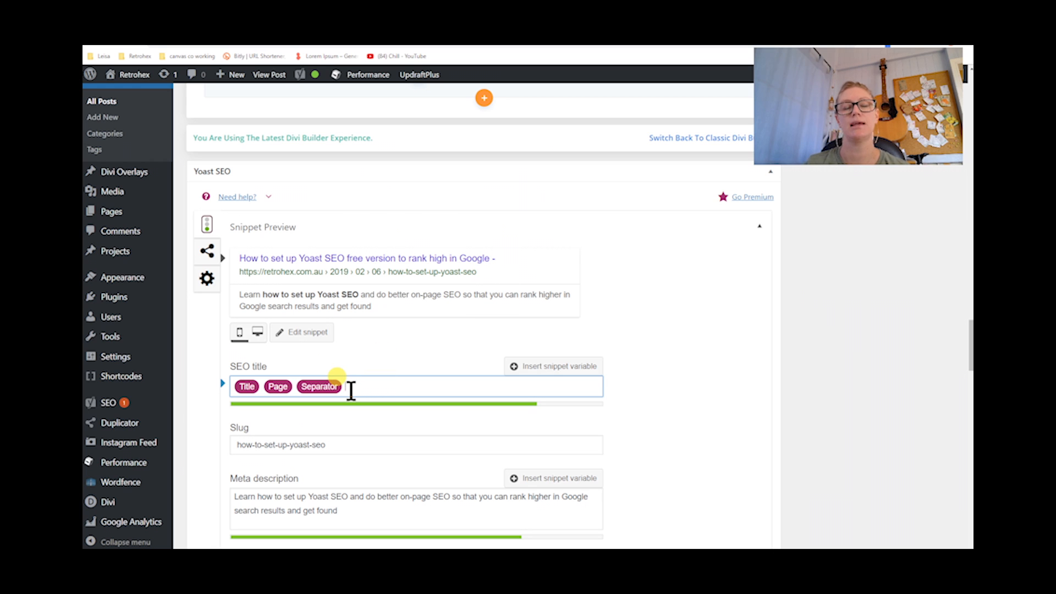
{"action": "key", "text": "BackSpace"}
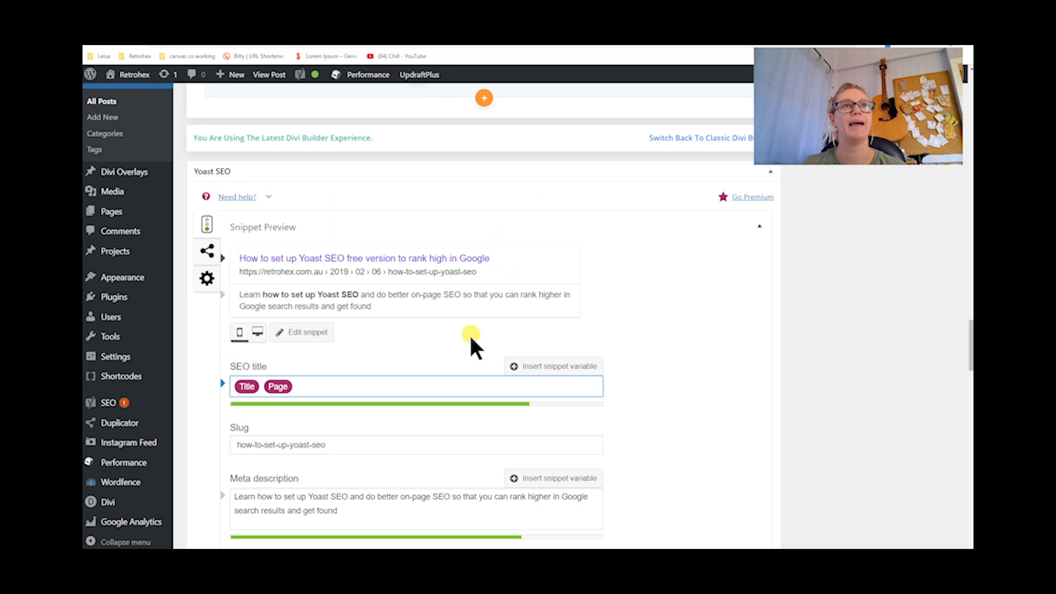
{"action": "scroll", "coordinate": [470, 333], "scroll_direction": "down", "scroll_amount": 1}
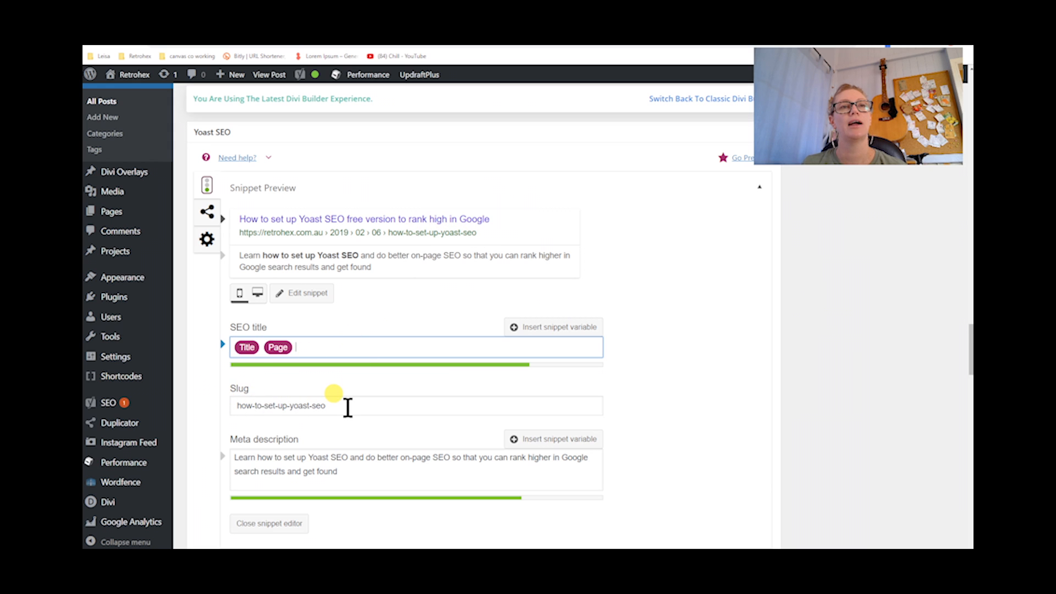
{"action": "scroll", "coordinate": [348, 408], "scroll_direction": "down", "scroll_amount": 2}
{"action": "scroll", "coordinate": [348, 408], "scroll_direction": "down", "scroll_amount": 1}
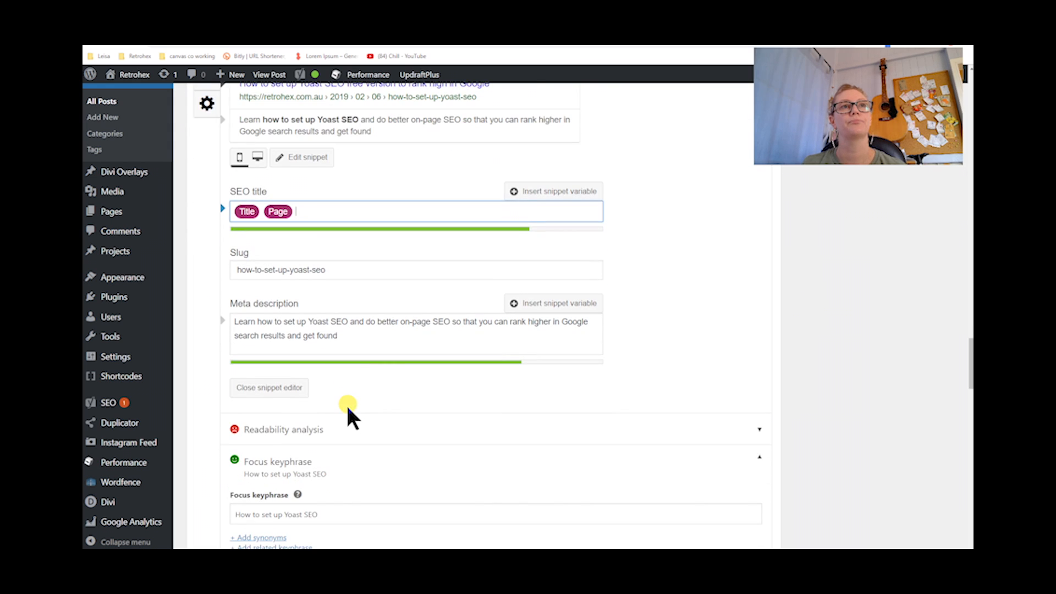
{"action": "scroll", "coordinate": [349, 417], "scroll_direction": "down", "scroll_amount": 1}
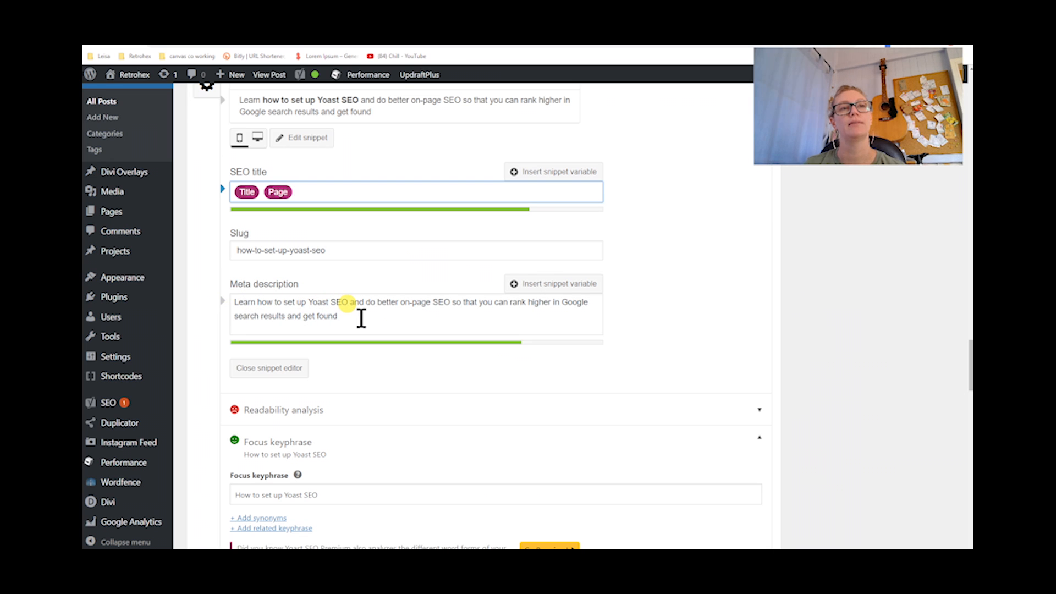
{"action": "scroll", "coordinate": [362, 318], "scroll_direction": "down", "scroll_amount": 1}
{"action": "scroll", "coordinate": [361, 318], "scroll_direction": "up", "scroll_amount": 3}
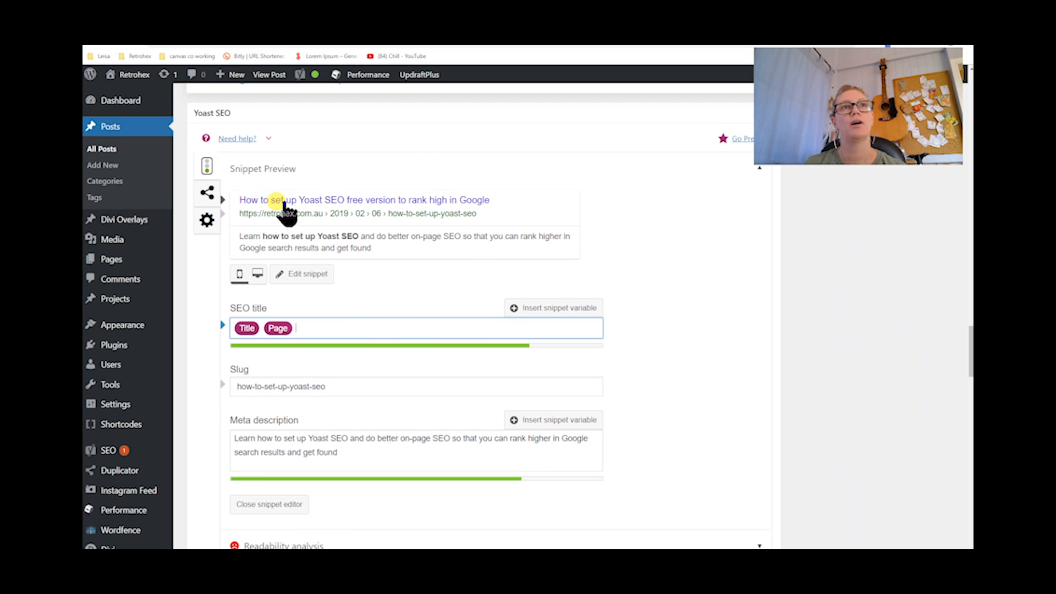
Try appending the text "Retrohex is going to be" after the variables in the SEO title, then delete it again
{"action": "left_click", "coordinate": [278, 332]}
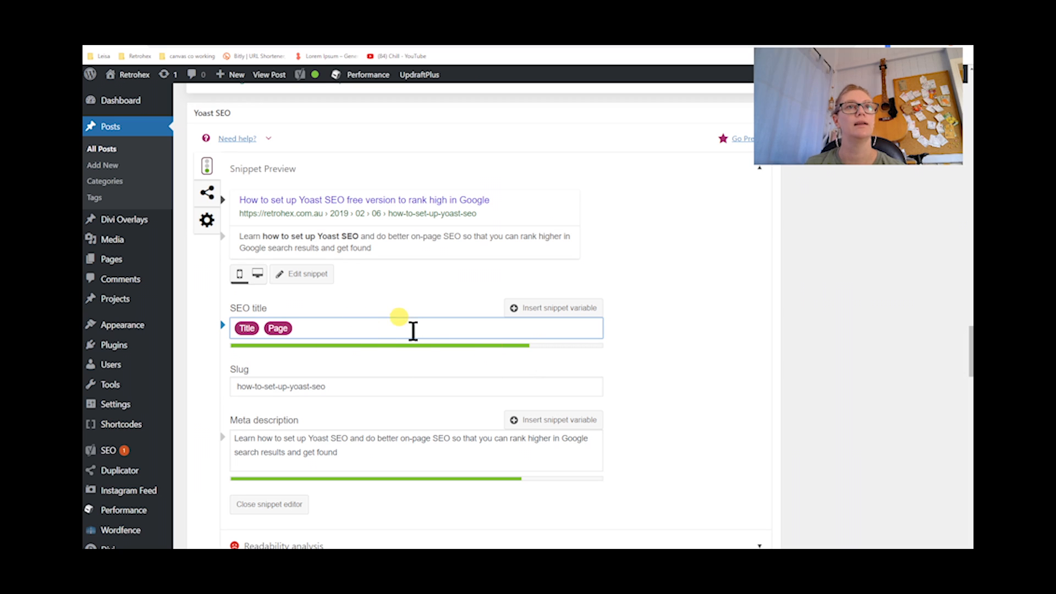
{"action": "type", "text": "Retohe"}
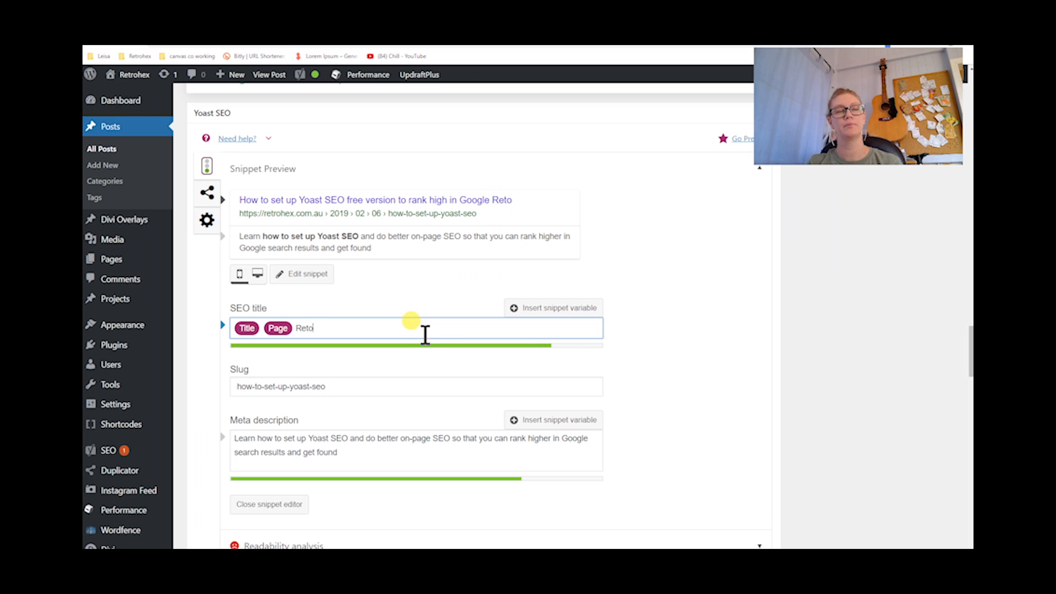
{"action": "key", "text": "BackSpace"}
{"action": "key", "text": "BackSpace"}
{"action": "key", "text": "BackSpace"}
{"action": "type", "text": "rohedx"}
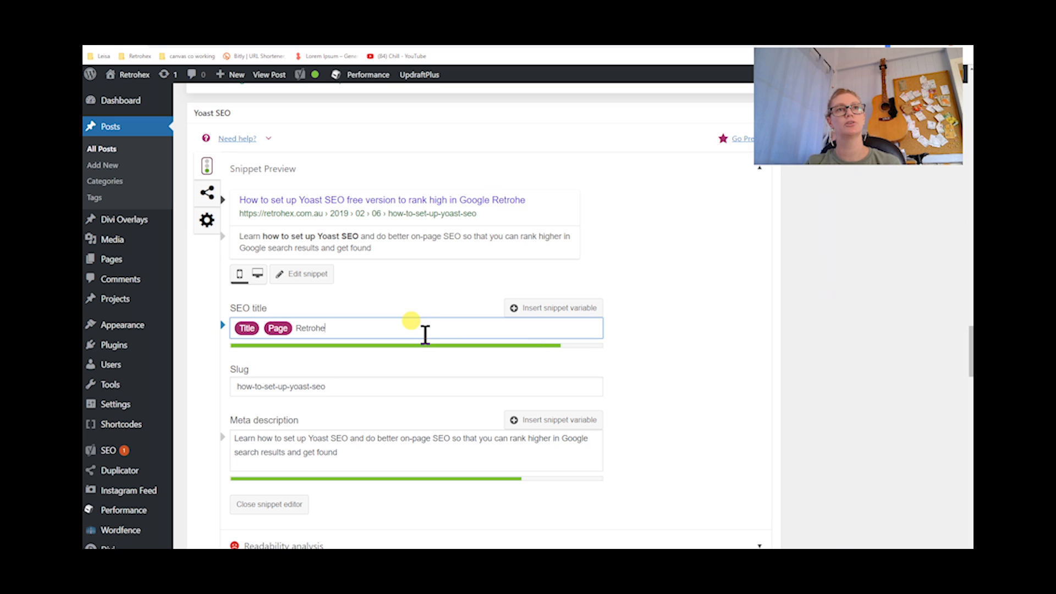
{"action": "key", "text": "BackSpace"}
{"action": "key", "text": "BackSpace"}
{"action": "type", "text": "x is going to be"}
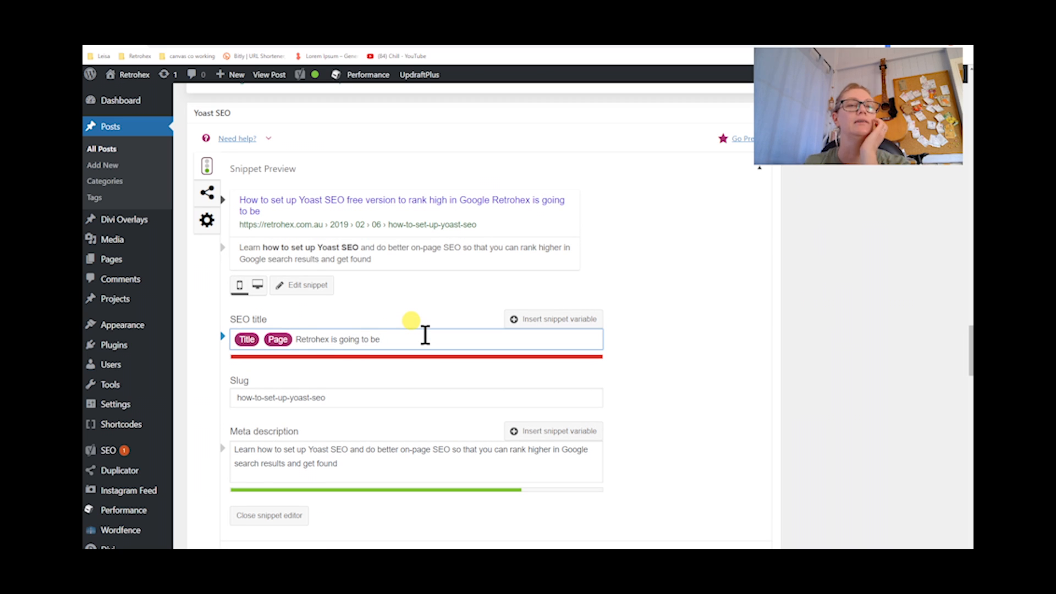
{"action": "key", "text": "BackSpace"}
{"action": "key", "text": "BackSpace"}
{"action": "key", "text": "BackSpace"}
{"action": "key", "text": "BackSpace"}
{"action": "key", "text": "BackSpace"}
{"action": "key", "text": "BackSpace"}
{"action": "key", "text": "BackSpace"}
{"action": "key", "text": "BackSpace"}
{"action": "key", "text": "BackSpace"}
{"action": "key", "text": "BackSpace"}
{"action": "key", "text": "BackSpace"}
{"action": "key", "text": "BackSpace"}
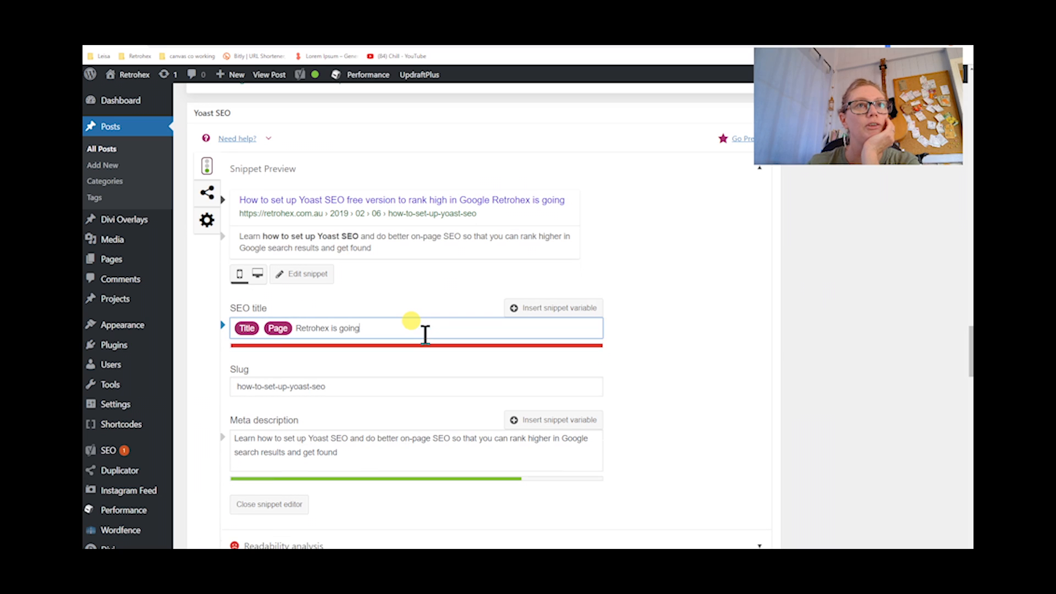
{"action": "key", "text": "BackSpace"}
{"action": "key", "text": "BackSpace"}
{"action": "key", "text": "BackSpace"}
{"action": "key", "text": "BackSpace"}
{"action": "key", "text": "BackSpace"}
{"action": "key", "text": "BackSpace"}
{"action": "key", "text": "BackSpace"}
{"action": "key", "text": "BackSpace"}
{"action": "key", "text": "BackSpace"}
{"action": "key", "text": "BackSpace"}
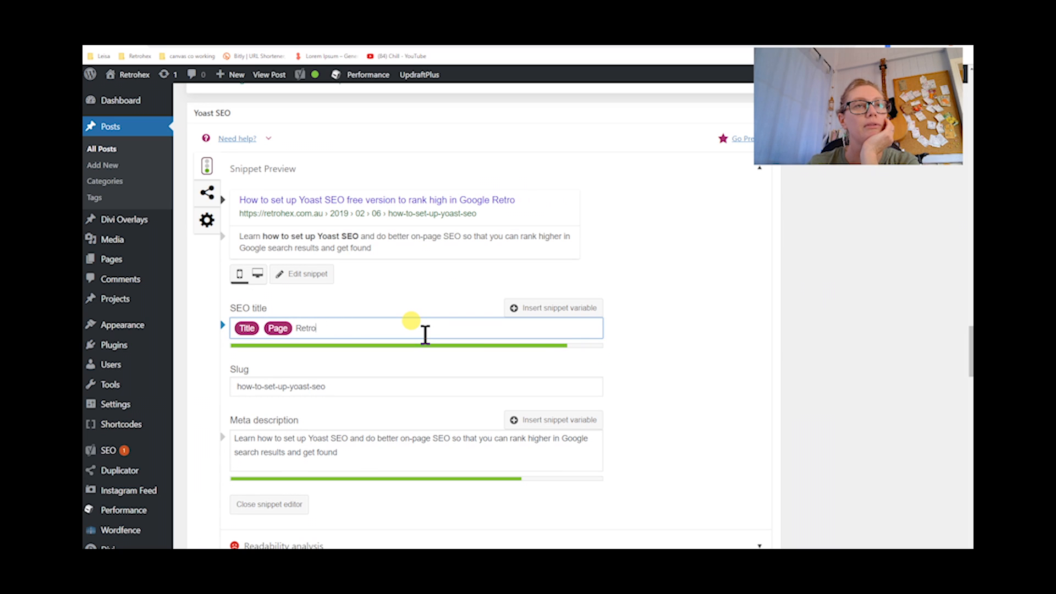
{"action": "key", "text": "BackSpace"}
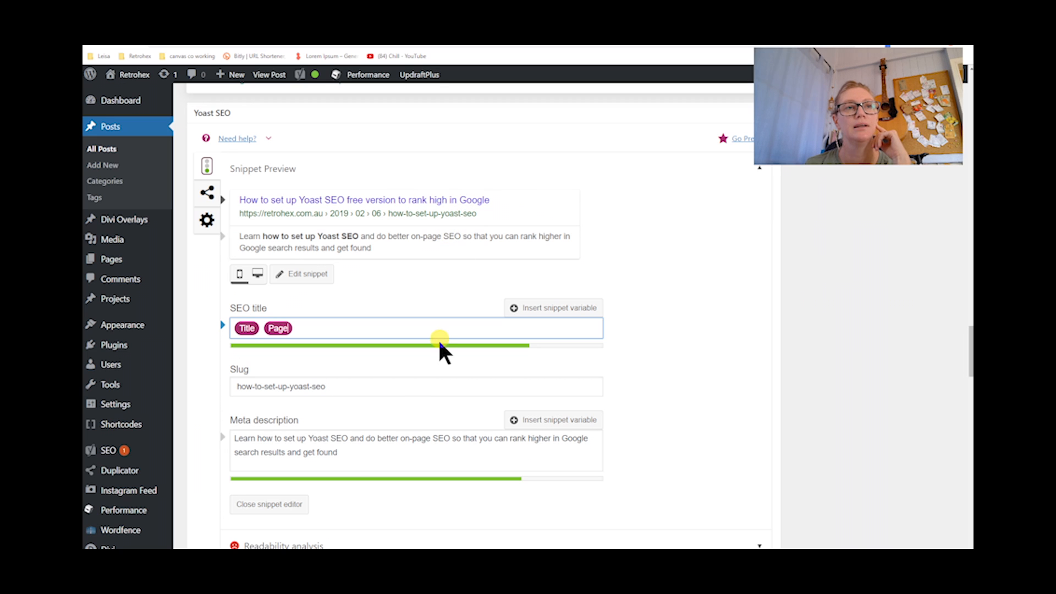
End the meta description with a full stop, removing the extra sentence about Retrohex typed after it
{"action": "left_click", "coordinate": [433, 448]}
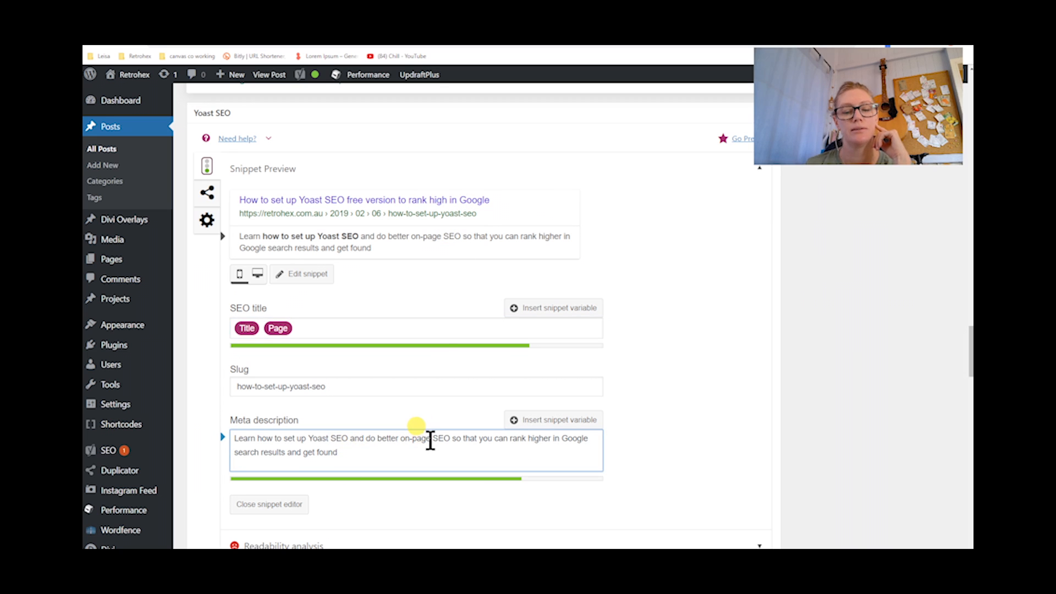
{"action": "type", "text": ". Retrohex is going to teach you how to"}
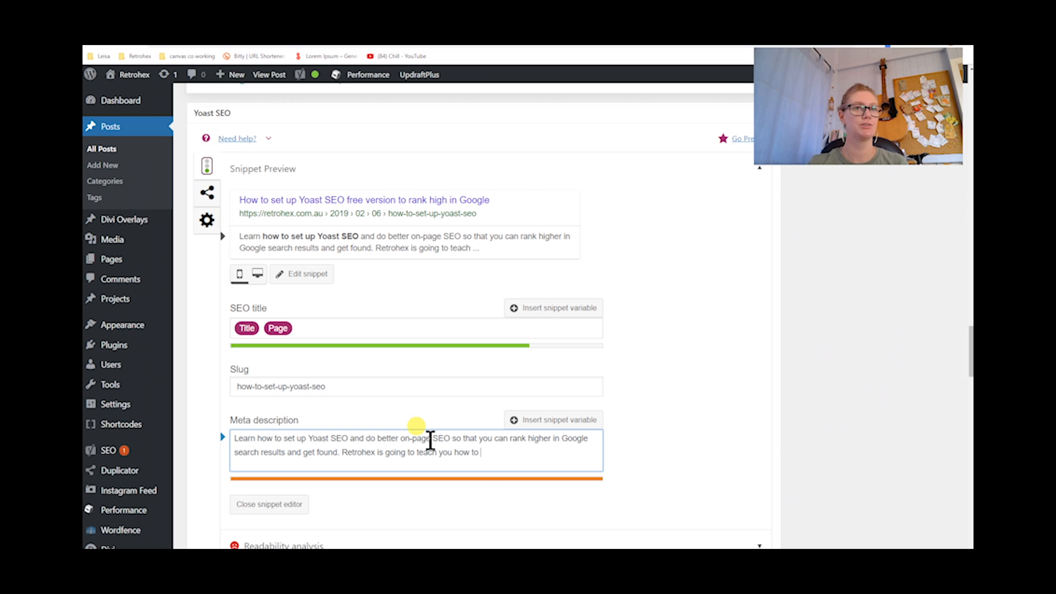
{"action": "type", "text": " makde "}
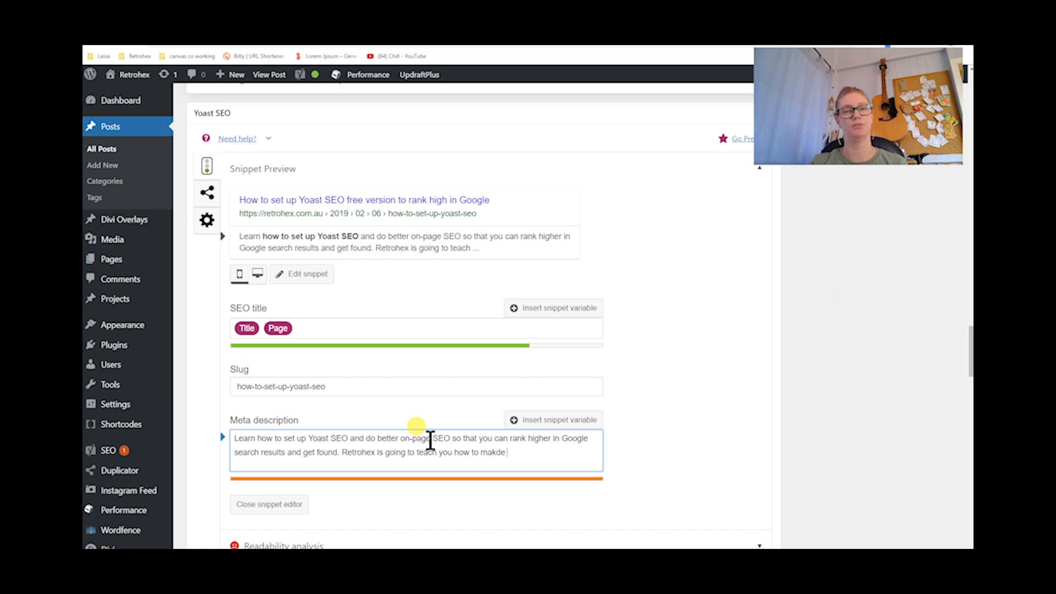
{"action": "type", "text": "you think more about"}
{"action": "left_click_drag", "start_coordinate": [584, 452], "coordinate": [343, 459]}
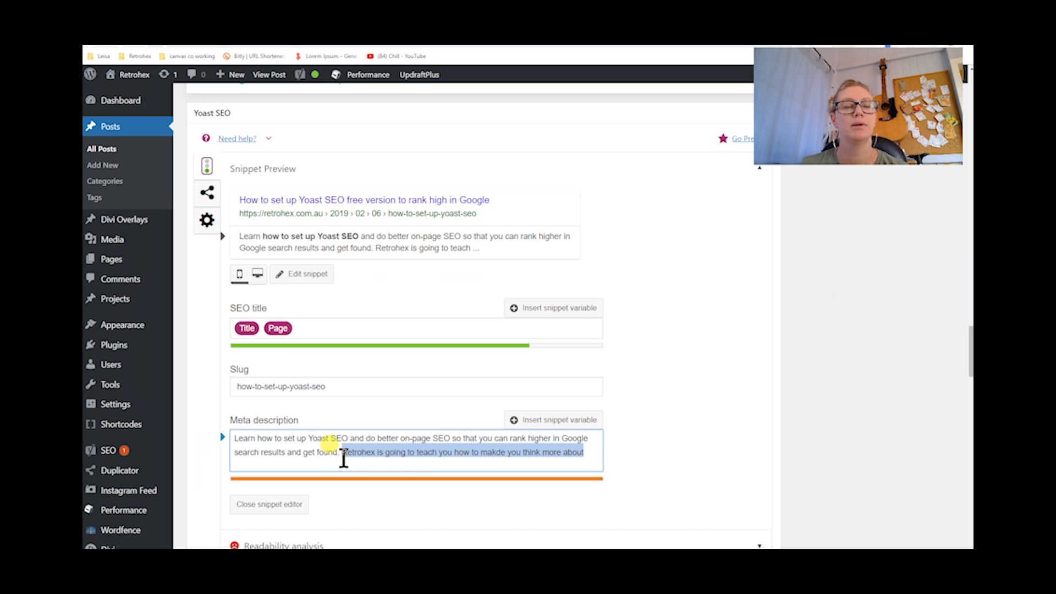
{"action": "key", "text": "BackSpace"}
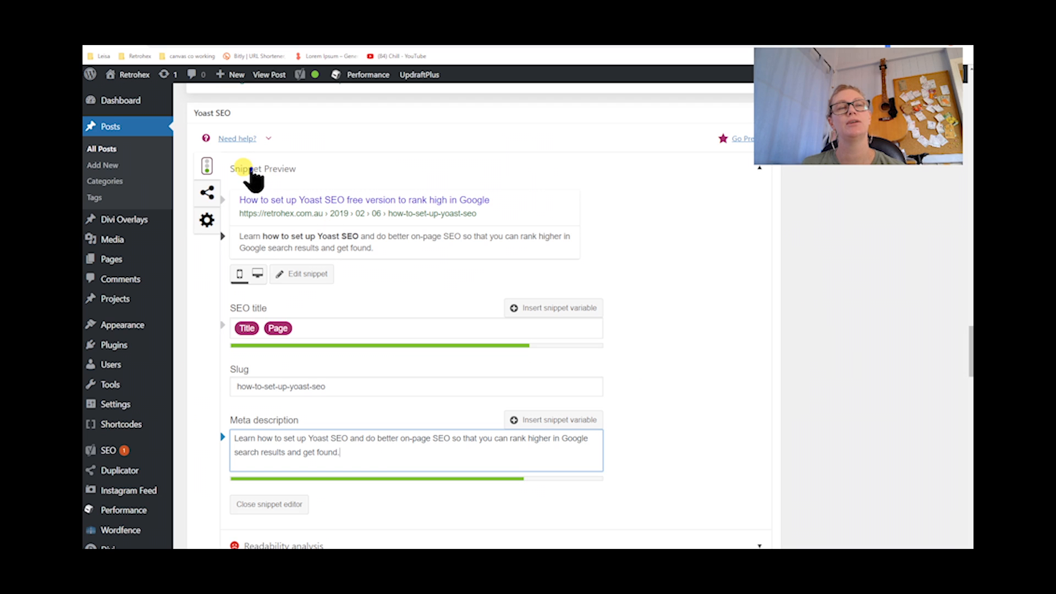
Expand the Readability analysis section and review its problems and good results
{"action": "scroll", "coordinate": [329, 248], "scroll_direction": "down", "scroll_amount": 1}
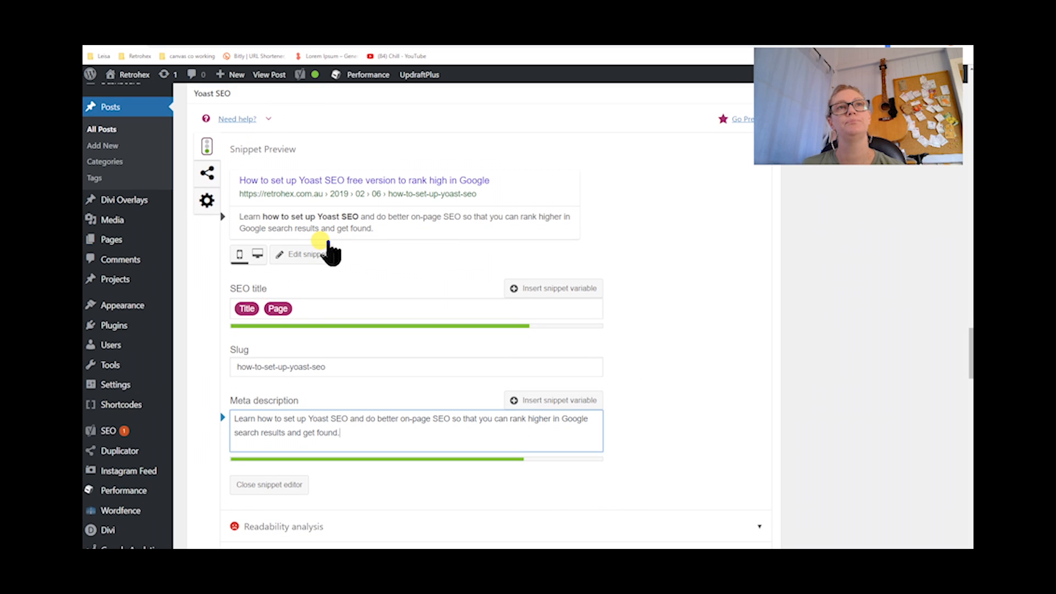
{"action": "scroll", "coordinate": [328, 242], "scroll_direction": "down", "scroll_amount": 2}
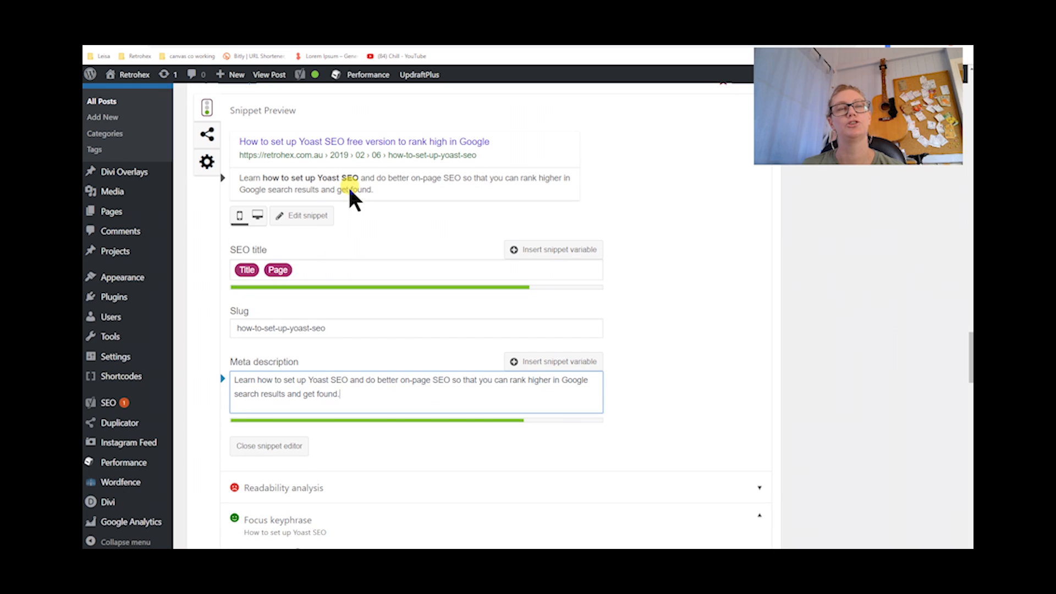
{"action": "scroll", "coordinate": [469, 307], "scroll_direction": "down", "scroll_amount": 7}
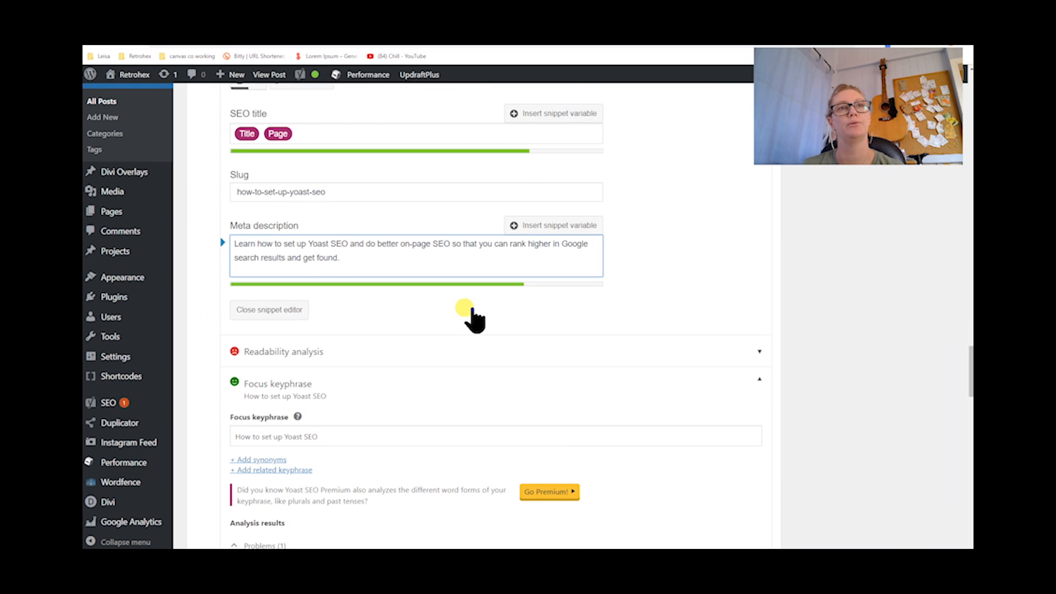
{"action": "scroll", "coordinate": [471, 315], "scroll_direction": "down", "scroll_amount": 3}
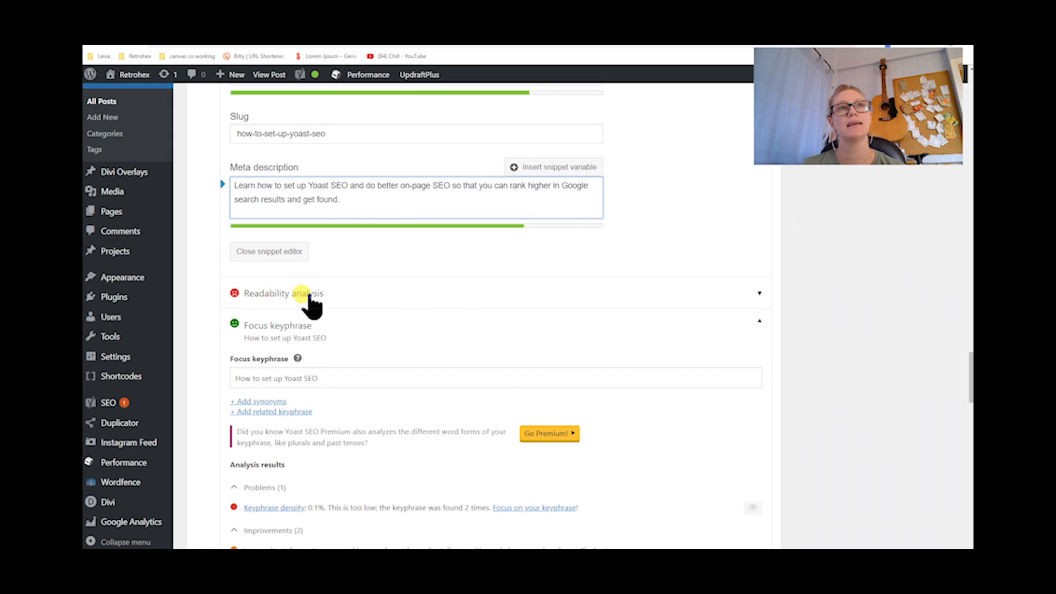
{"action": "left_click", "coordinate": [759, 297]}
{"action": "scroll", "coordinate": [516, 320], "scroll_direction": "down", "scroll_amount": 2}
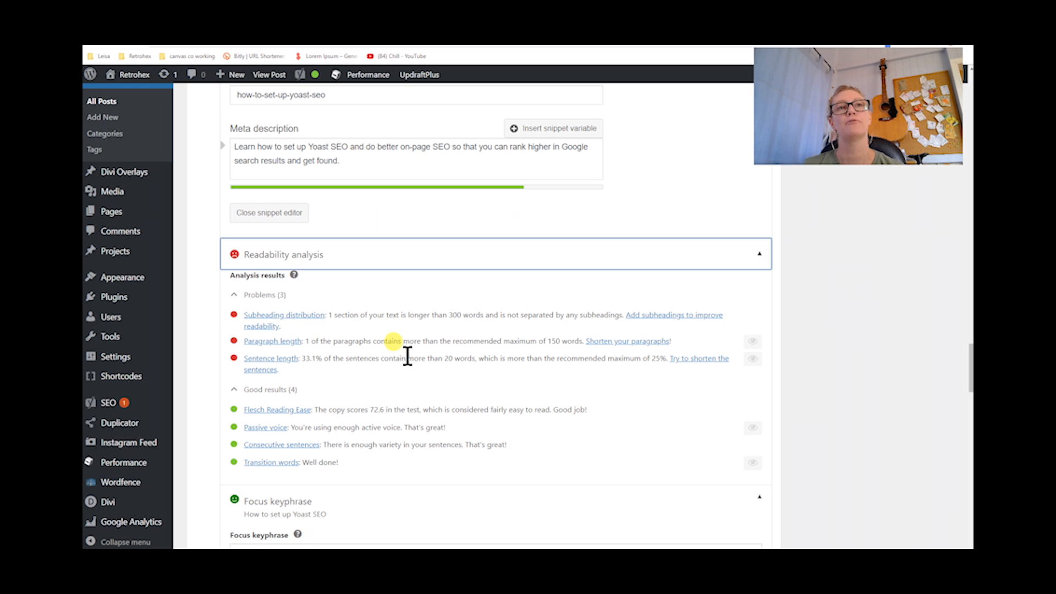
{"action": "scroll", "coordinate": [407, 356], "scroll_direction": "down", "scroll_amount": 1}
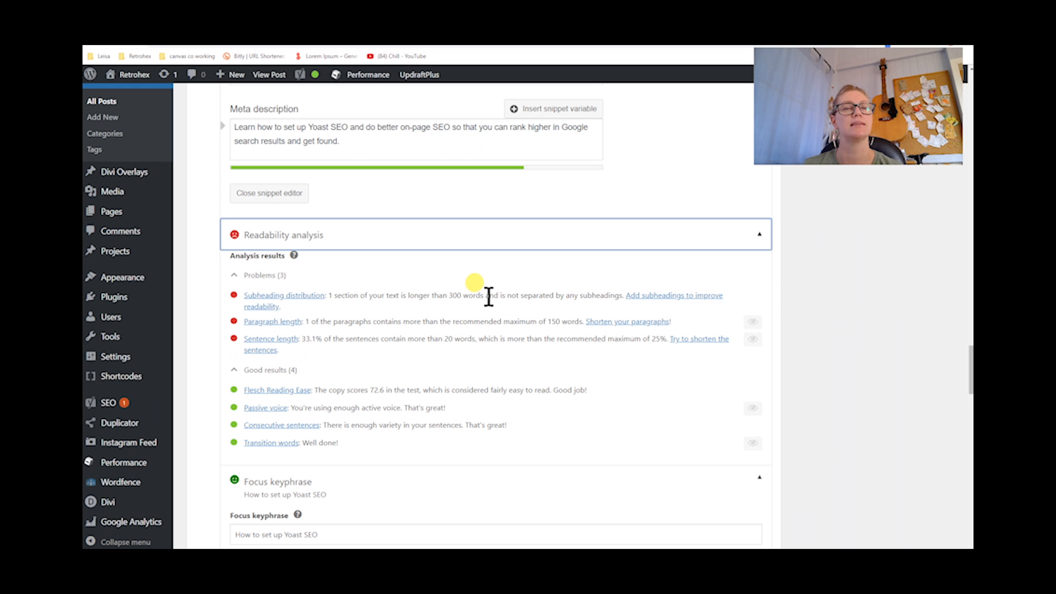
{"action": "scroll", "coordinate": [488, 297], "scroll_direction": "down", "scroll_amount": 1}
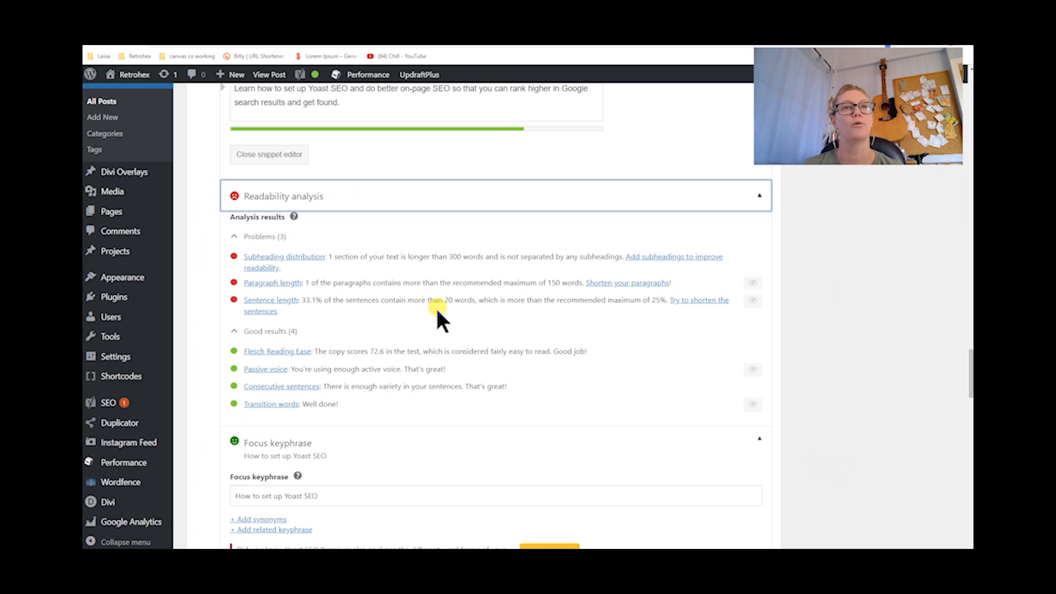
{"action": "scroll", "coordinate": [439, 319], "scroll_direction": "down", "scroll_amount": 2}
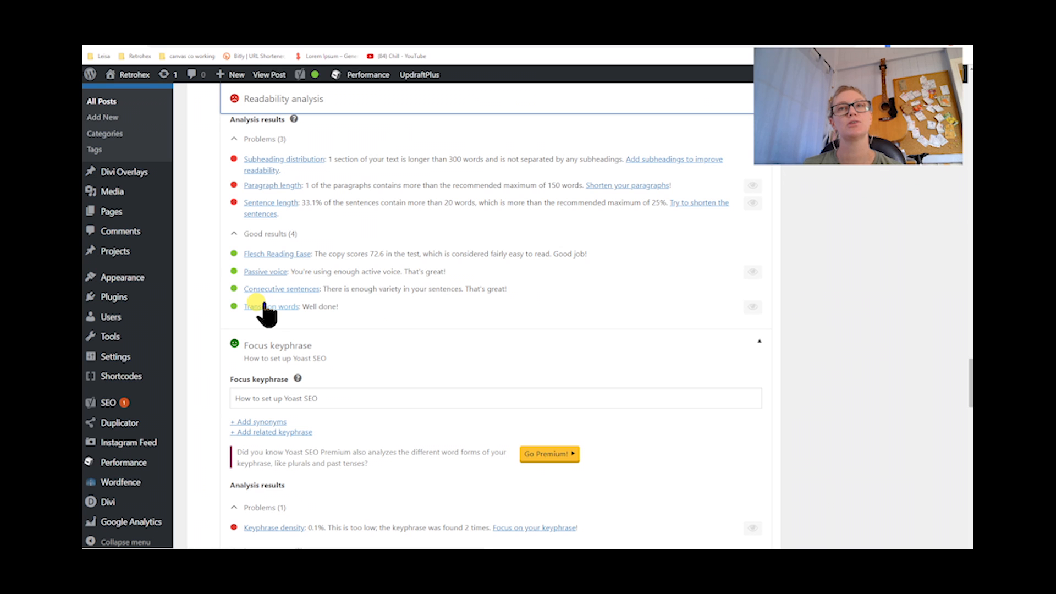
{"action": "scroll", "coordinate": [405, 301], "scroll_direction": "down", "scroll_amount": 1}
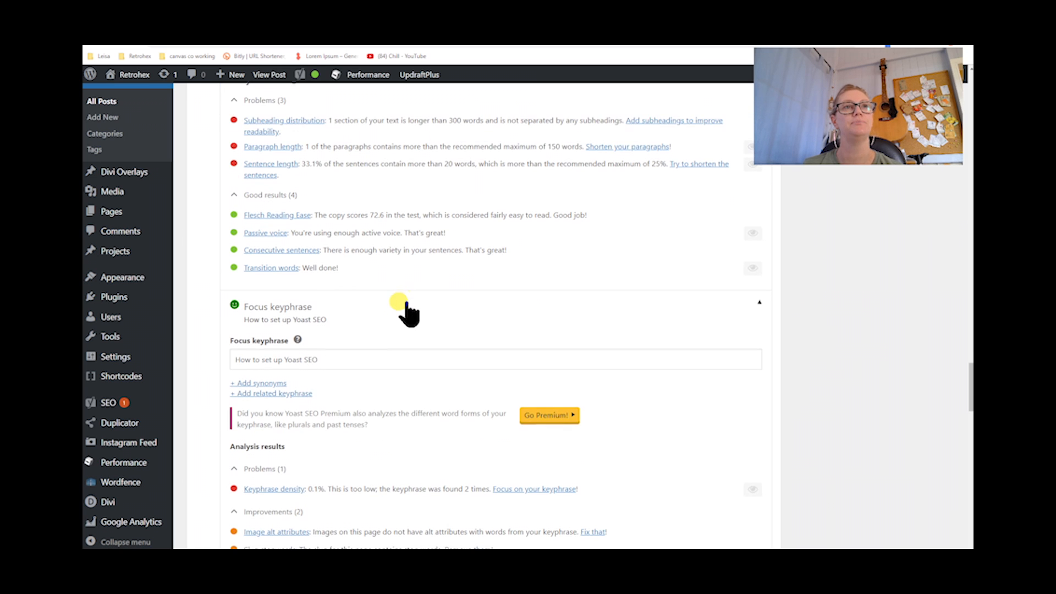
Scroll through the Readability and Focus keyphrase analysis results to examine the problems, improvements and good results
{"action": "scroll", "coordinate": [405, 300], "scroll_direction": "up", "scroll_amount": 2}
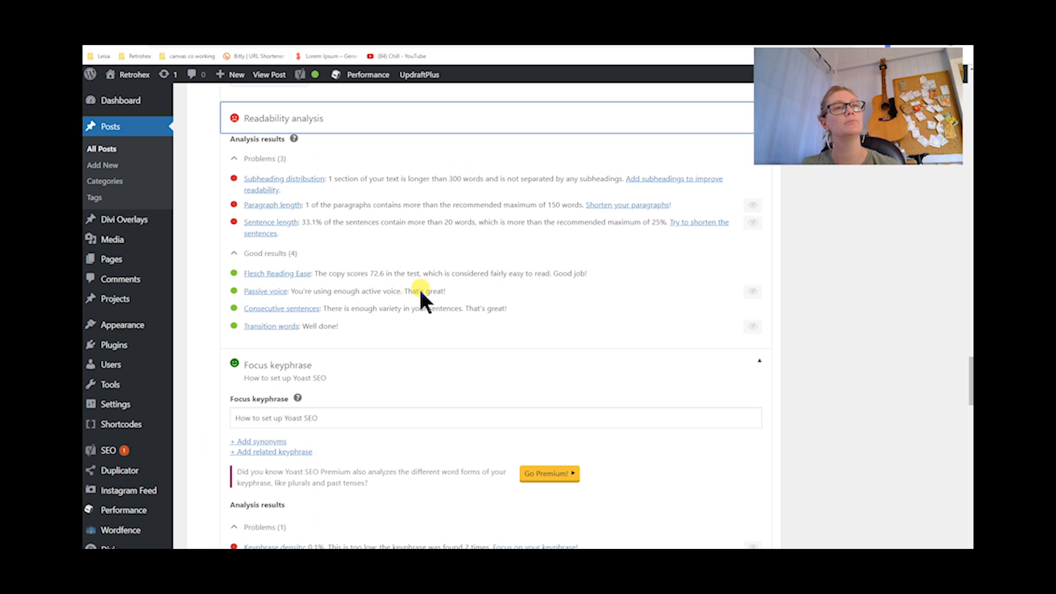
{"action": "scroll", "coordinate": [285, 231], "scroll_direction": "up", "scroll_amount": 1}
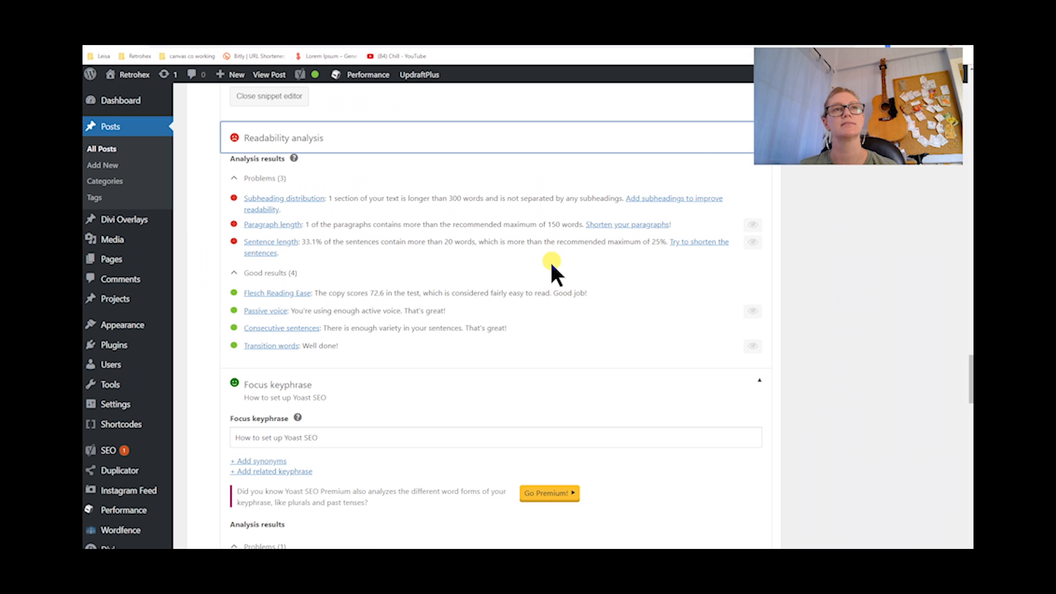
{"action": "scroll", "coordinate": [549, 257], "scroll_direction": "down", "scroll_amount": 2}
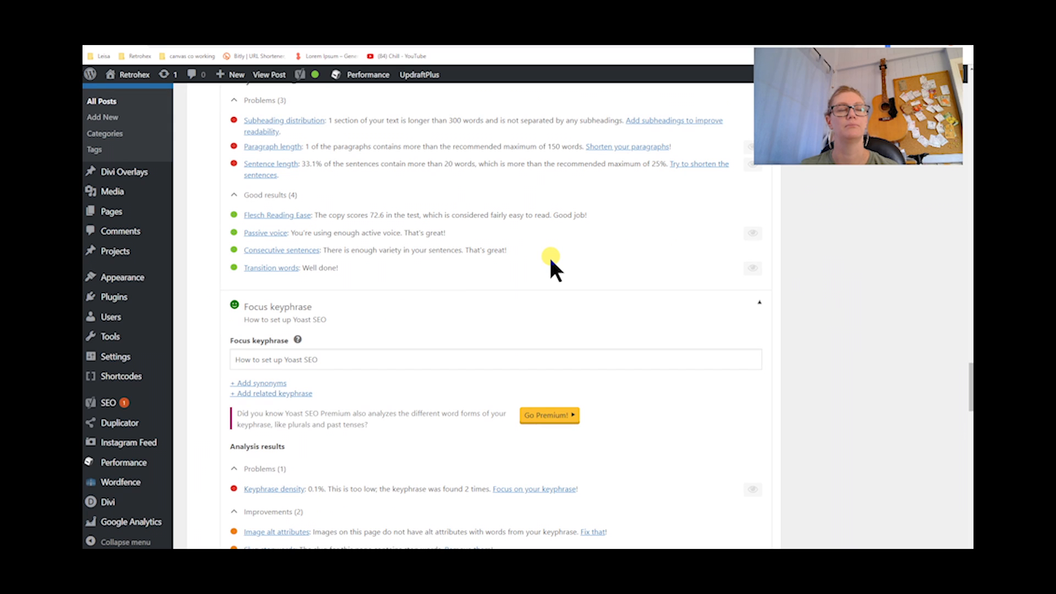
{"action": "scroll", "coordinate": [551, 259], "scroll_direction": "down", "scroll_amount": 2}
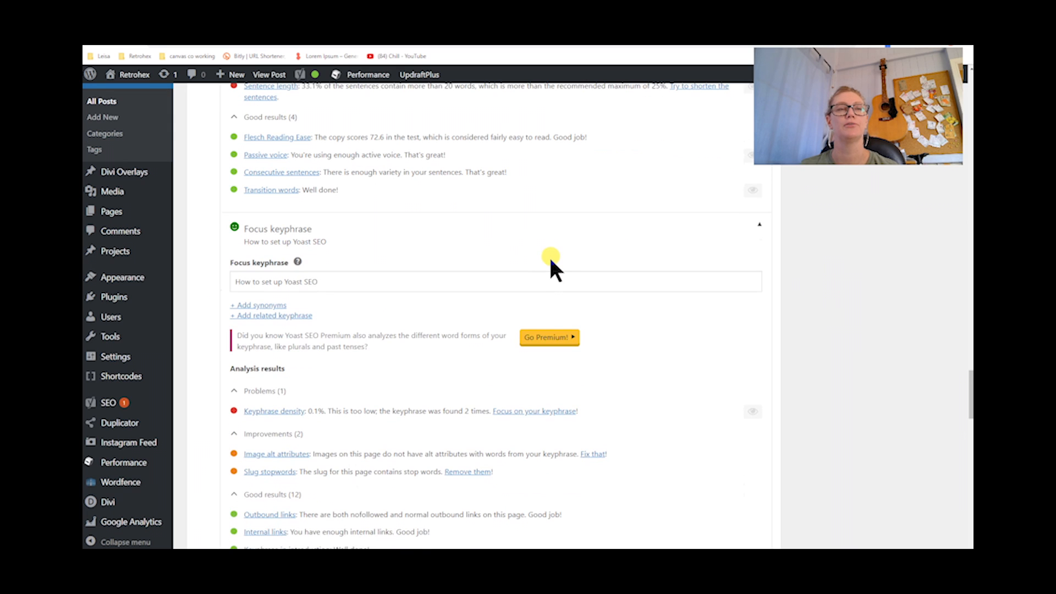
{"action": "scroll", "coordinate": [551, 261], "scroll_direction": "down", "scroll_amount": 1}
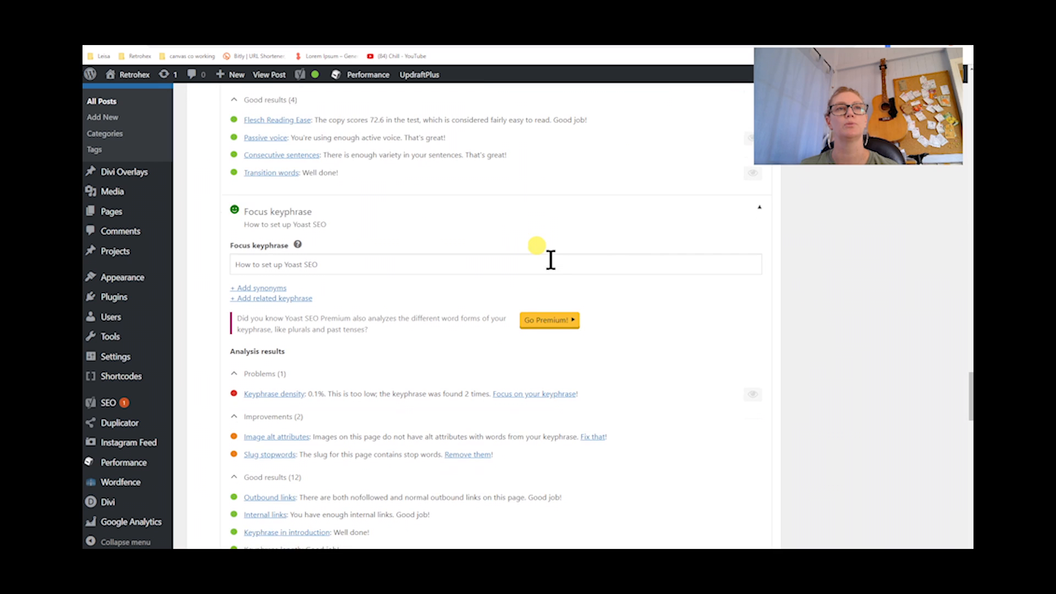
{"action": "scroll", "coordinate": [550, 261], "scroll_direction": "down", "scroll_amount": 3}
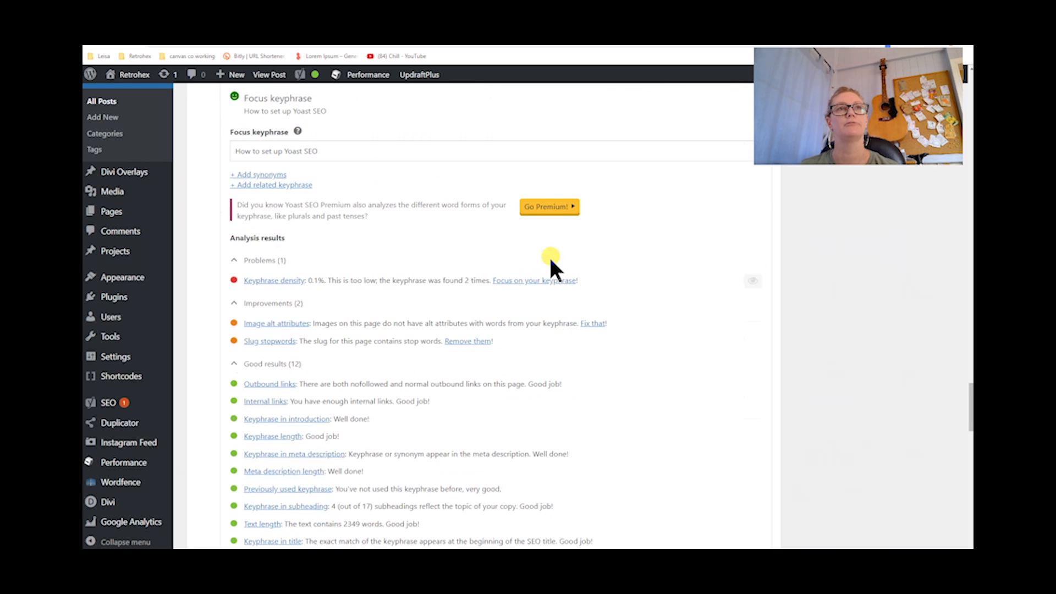
{"action": "scroll", "coordinate": [551, 258], "scroll_direction": "down", "scroll_amount": 1}
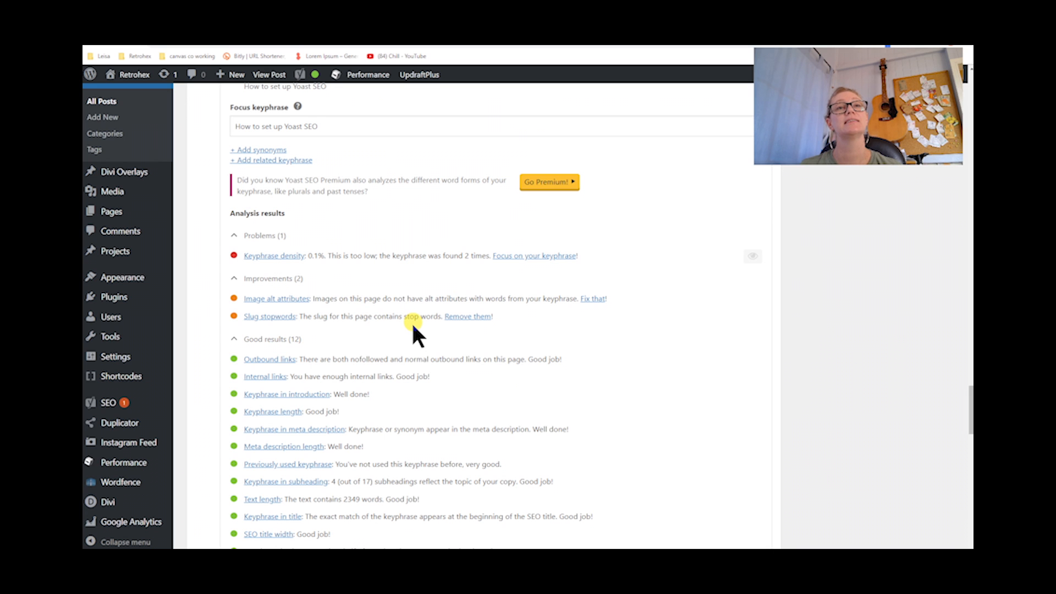
{"action": "scroll", "coordinate": [414, 329], "scroll_direction": "up", "scroll_amount": 5}
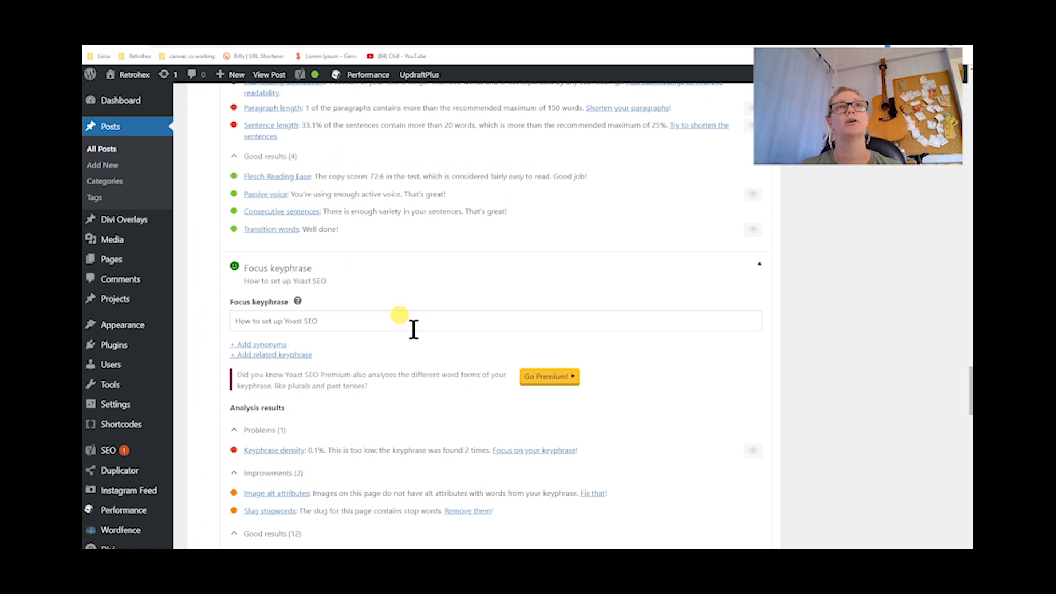
{"action": "scroll", "coordinate": [413, 329], "scroll_direction": "up", "scroll_amount": 3}
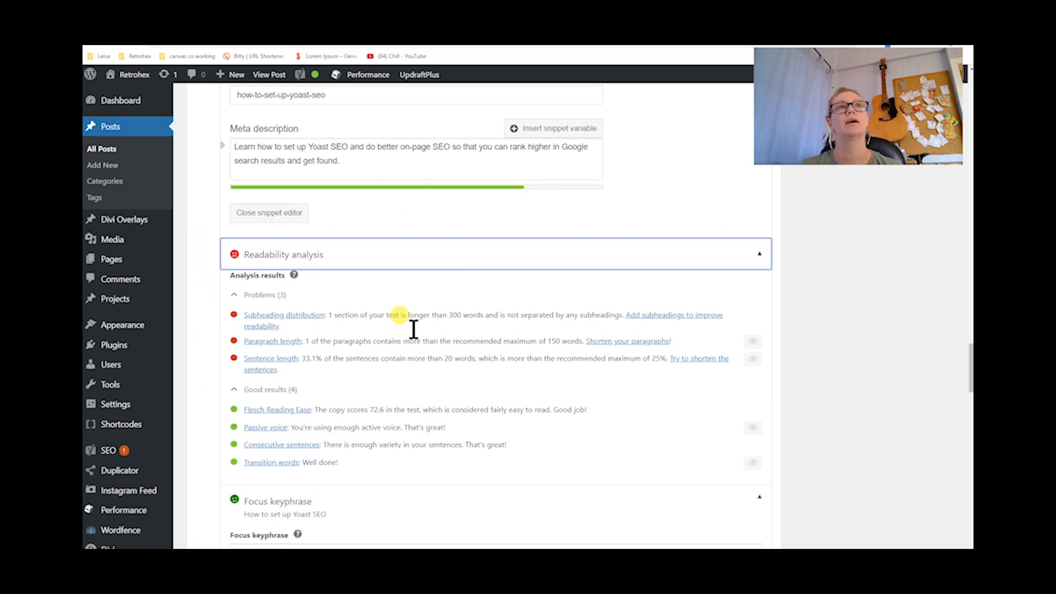
{"action": "scroll", "coordinate": [413, 329], "scroll_direction": "up", "scroll_amount": 2}
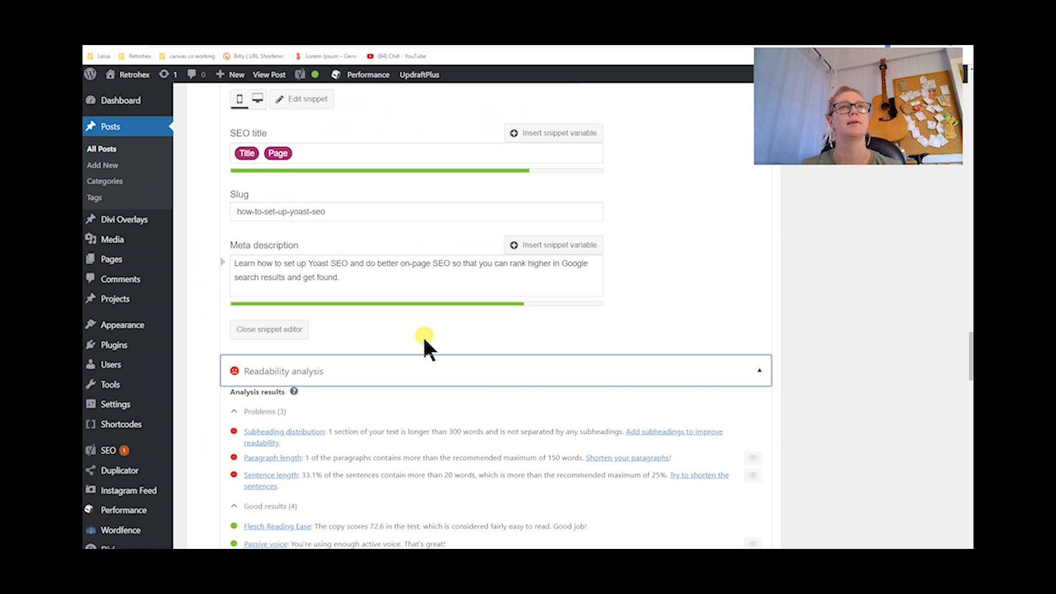
{"action": "scroll", "coordinate": [423, 338], "scroll_direction": "down", "scroll_amount": 3}
{"action": "scroll", "coordinate": [424, 338], "scroll_direction": "down", "scroll_amount": 4}
{"action": "scroll", "coordinate": [424, 338], "scroll_direction": "down", "scroll_amount": 2}
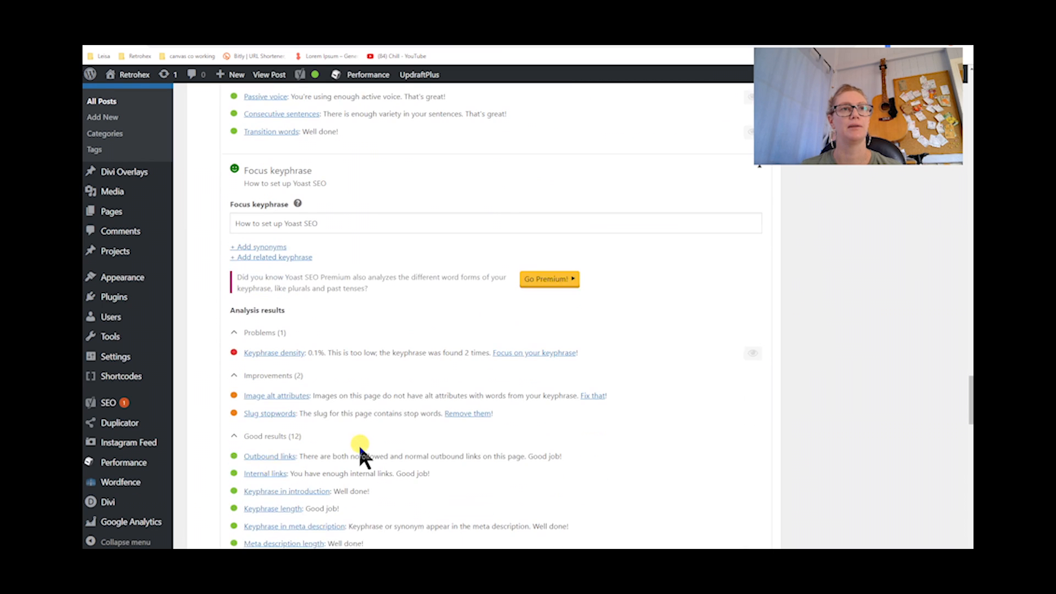
{"action": "scroll", "coordinate": [358, 443], "scroll_direction": "down", "scroll_amount": 2}
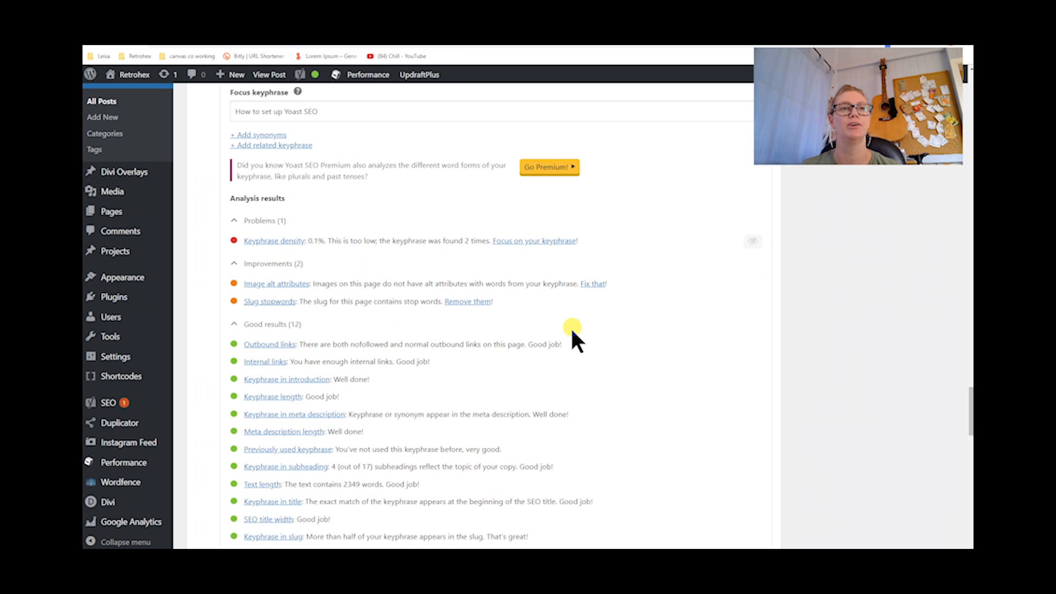
{"action": "scroll", "coordinate": [564, 346], "scroll_direction": "down", "scroll_amount": 1}
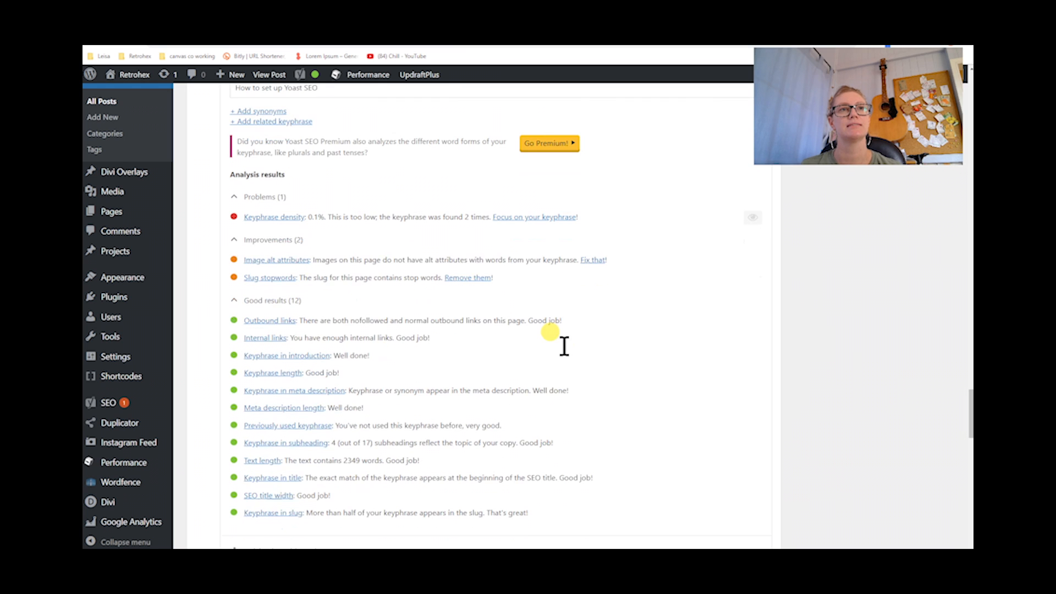
{"action": "scroll", "coordinate": [564, 345], "scroll_direction": "down", "scroll_amount": 1}
{"action": "scroll", "coordinate": [567, 355], "scroll_direction": "down", "scroll_amount": 1}
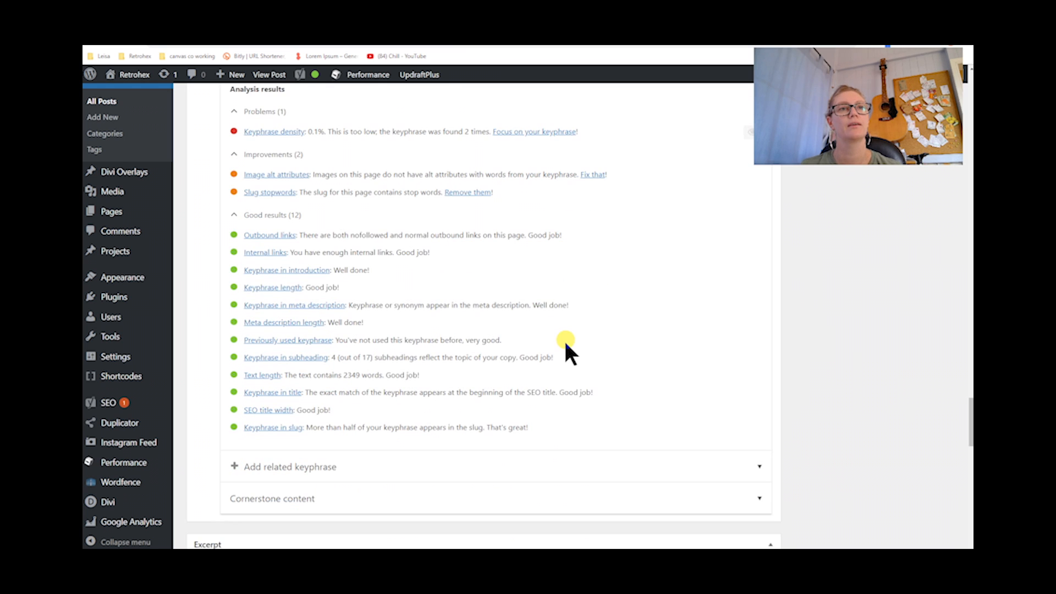
Expand the Cornerstone content section below the focus keyphrase analysis to view its option
{"action": "scroll", "coordinate": [567, 344], "scroll_direction": "down", "scroll_amount": 3}
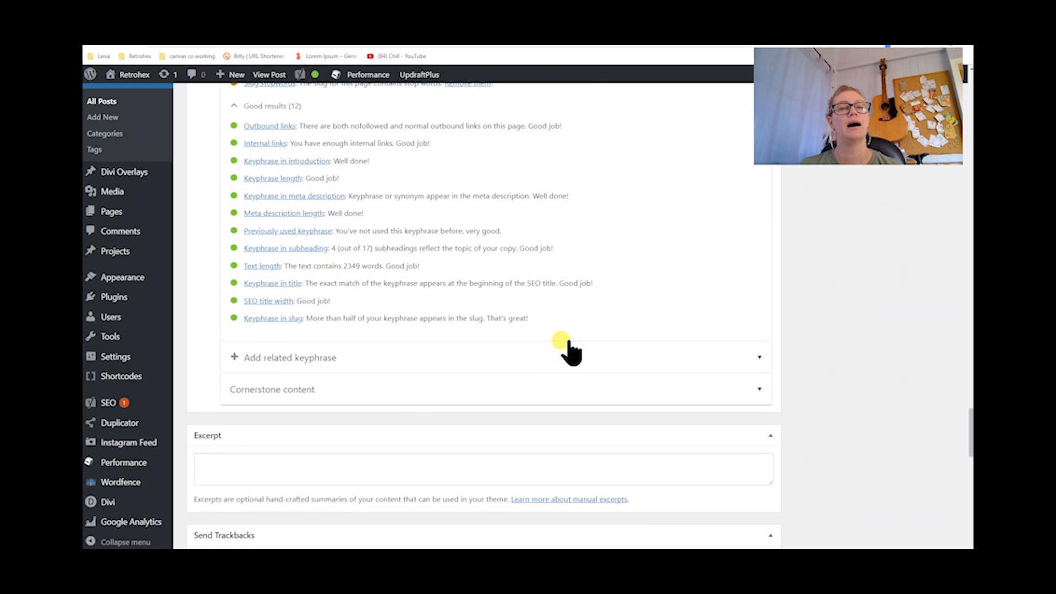
{"action": "scroll", "coordinate": [323, 385], "scroll_direction": "down", "scroll_amount": 1}
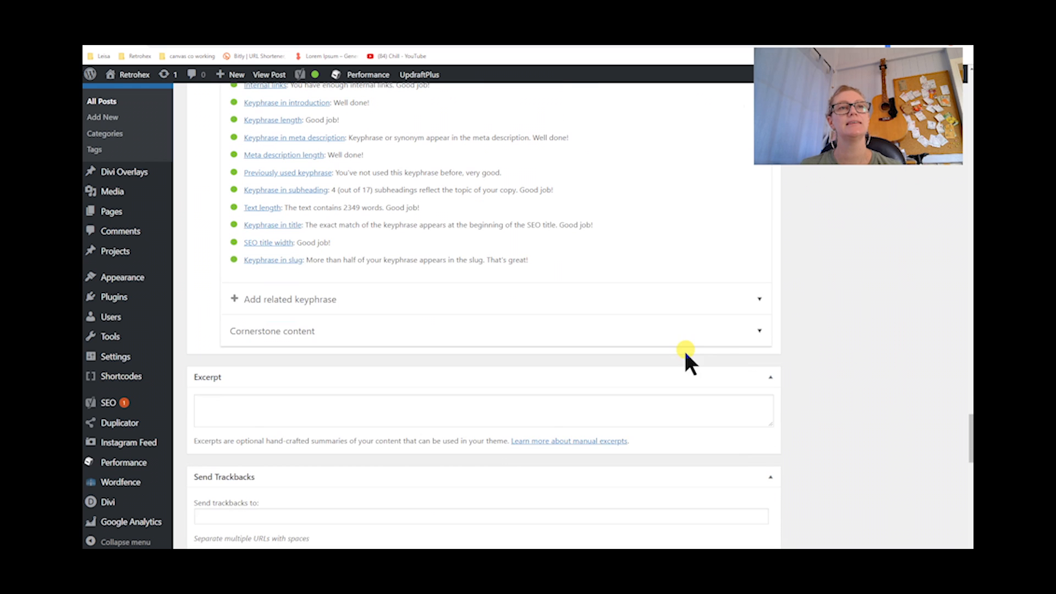
{"action": "left_click", "coordinate": [759, 332]}
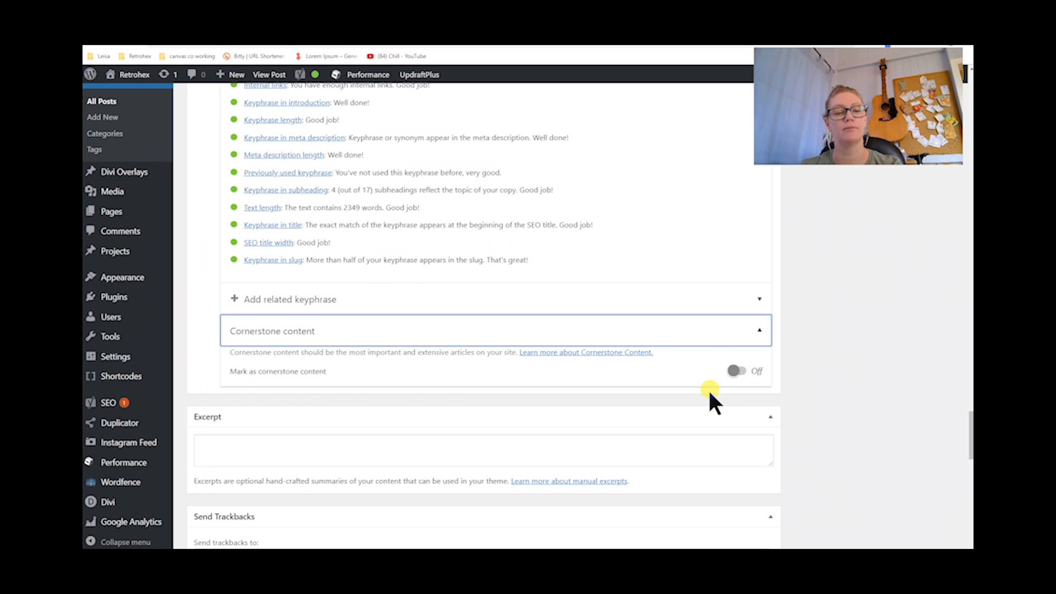
Scroll back through the snippet editor, Readability analysis and Focus keyphrase sections to review the post's SEO settings
{"action": "scroll", "coordinate": [711, 389], "scroll_direction": "down", "scroll_amount": 1}
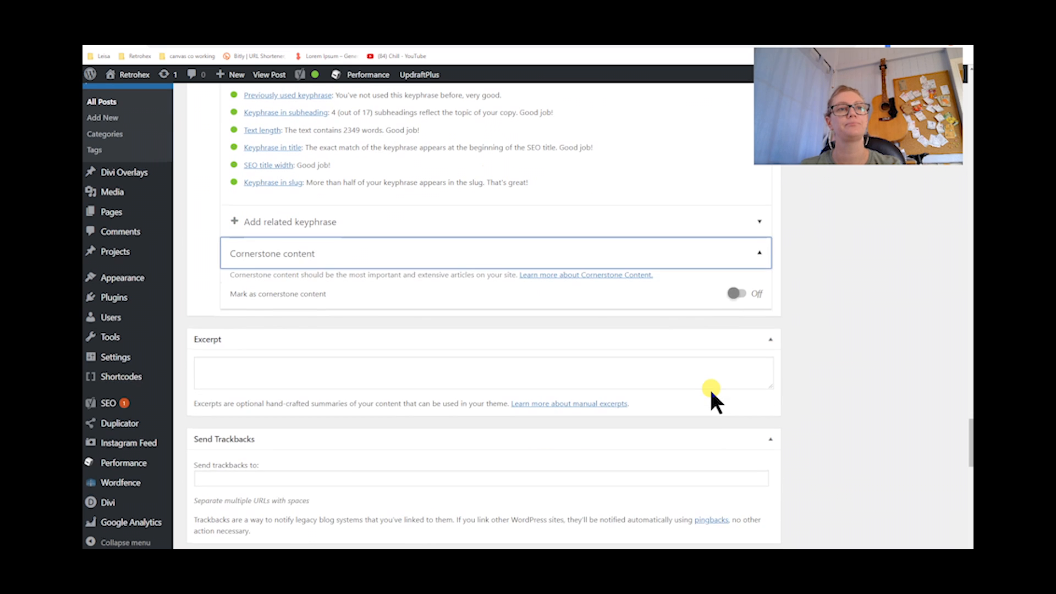
{"action": "scroll", "coordinate": [711, 389], "scroll_direction": "up", "scroll_amount": 8}
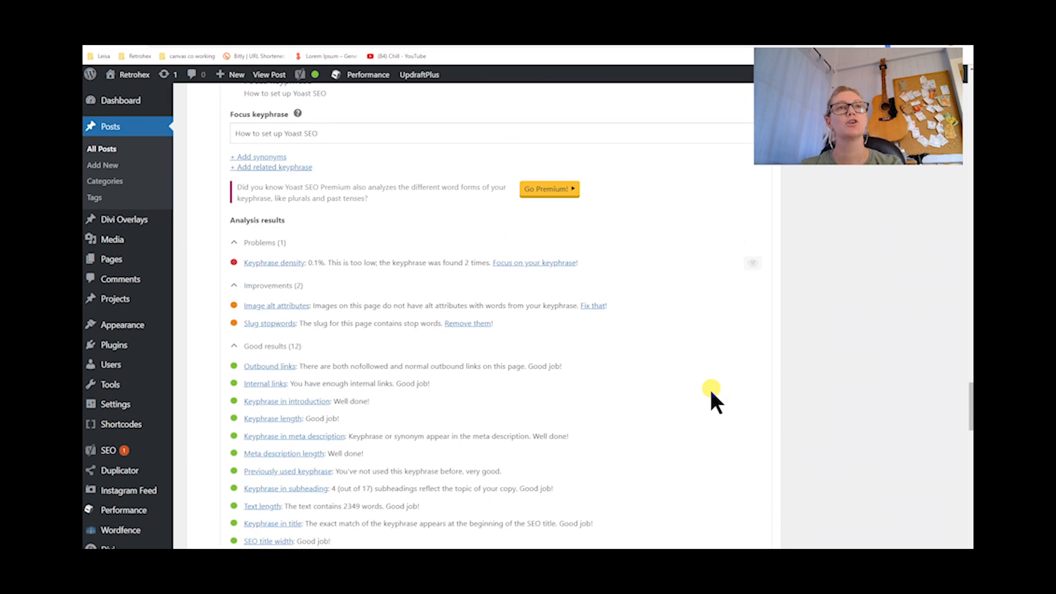
{"action": "scroll", "coordinate": [711, 390], "scroll_direction": "up", "scroll_amount": 3}
{"action": "scroll", "coordinate": [711, 389], "scroll_direction": "up", "scroll_amount": 5}
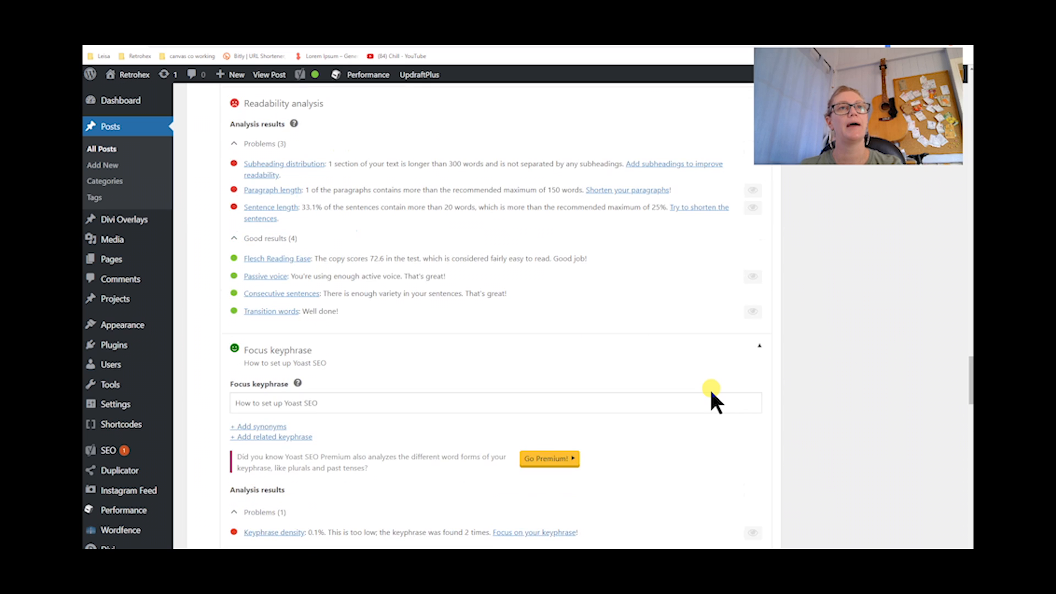
{"action": "scroll", "coordinate": [711, 392], "scroll_direction": "up", "scroll_amount": 4}
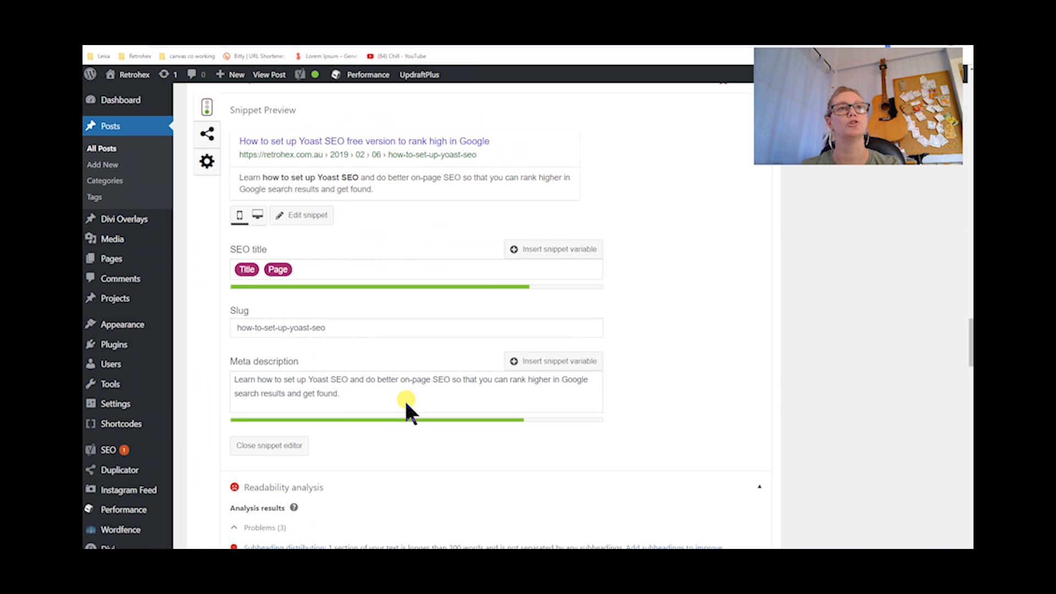
{"action": "scroll", "coordinate": [406, 403], "scroll_direction": "down", "scroll_amount": 5}
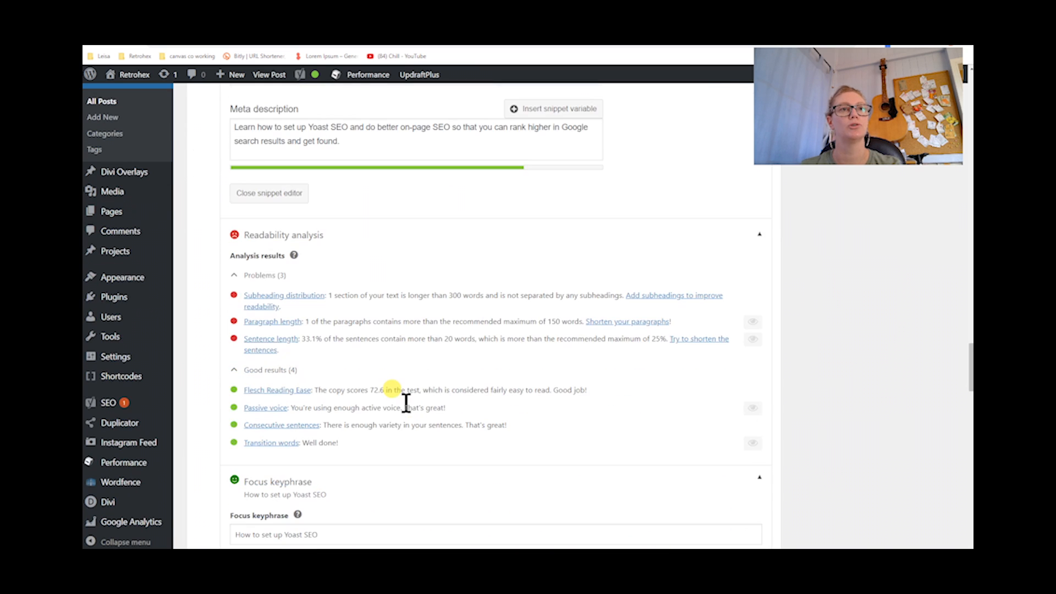
{"action": "scroll", "coordinate": [406, 403], "scroll_direction": "down", "scroll_amount": 2}
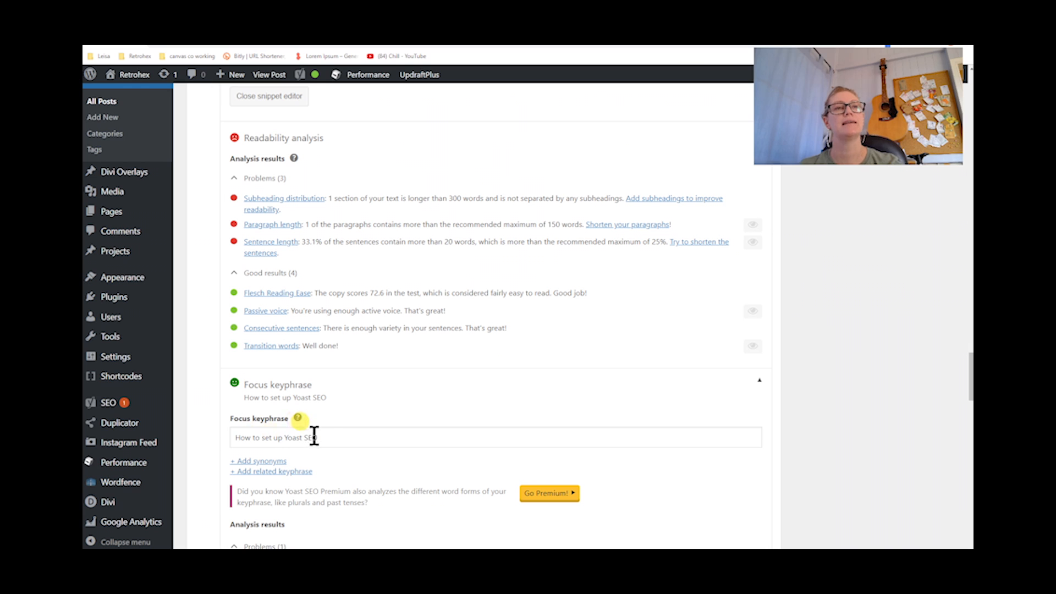
{"action": "scroll", "coordinate": [336, 435], "scroll_direction": "down", "scroll_amount": 1}
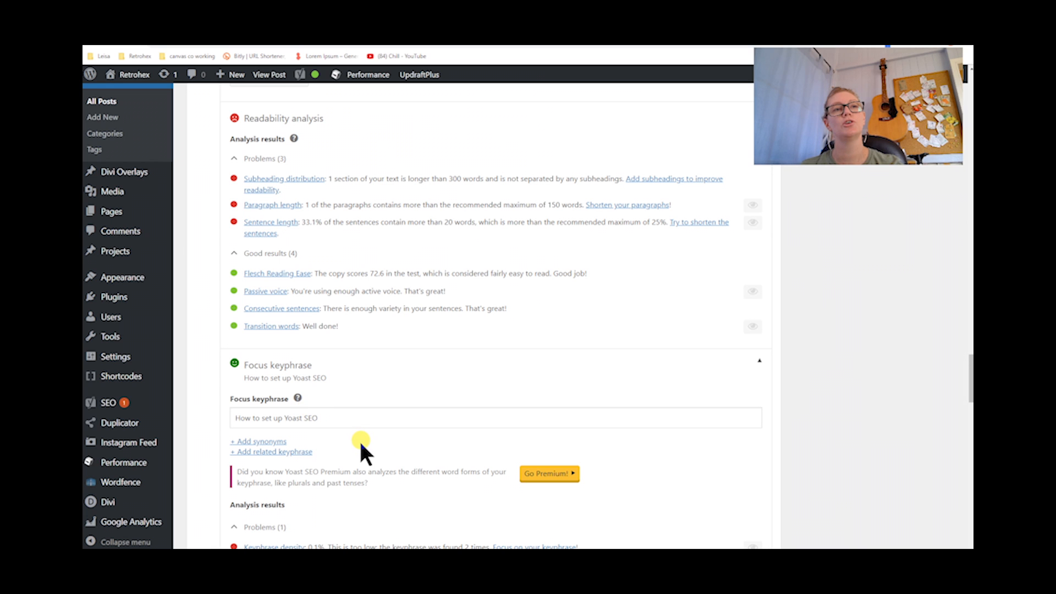
{"action": "scroll", "coordinate": [361, 445], "scroll_direction": "down", "scroll_amount": 3}
{"action": "scroll", "coordinate": [250, 294], "scroll_direction": "down", "scroll_amount": 2}
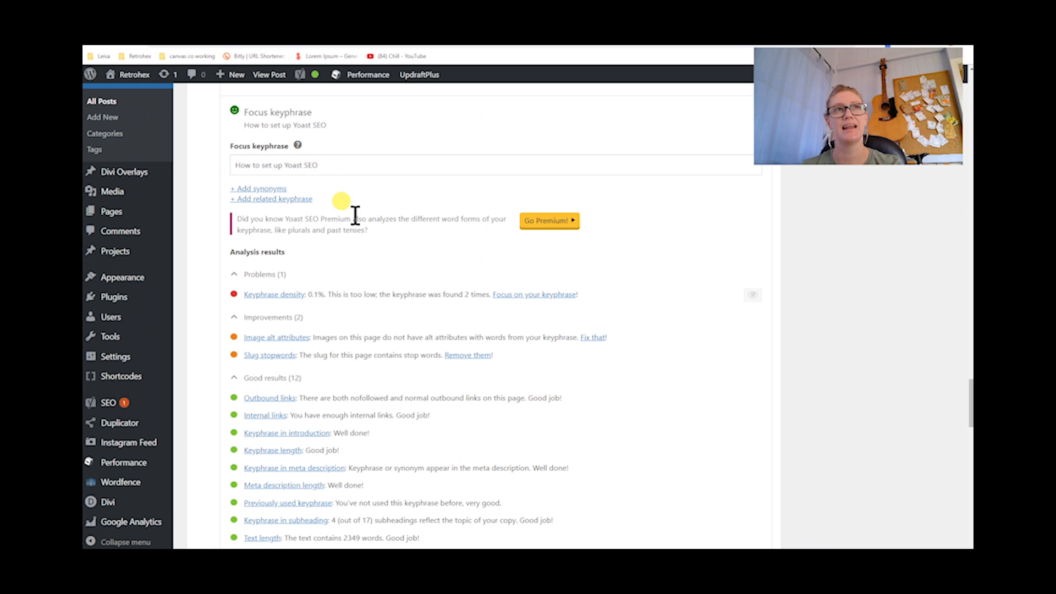
{"action": "scroll", "coordinate": [355, 215], "scroll_direction": "up", "scroll_amount": 2}
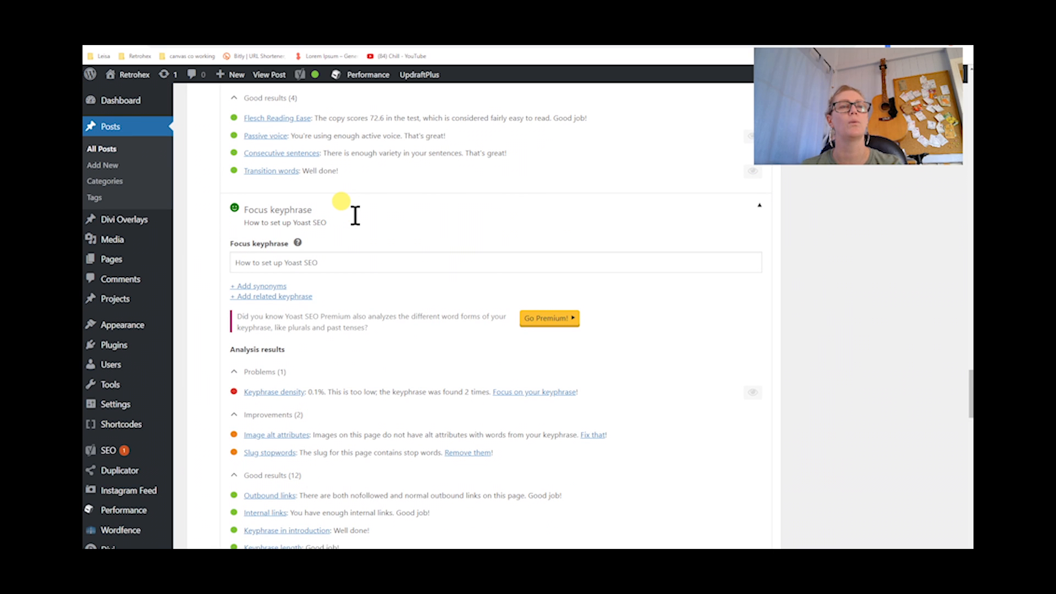
{"action": "scroll", "coordinate": [484, 281], "scroll_direction": "up", "scroll_amount": 1}
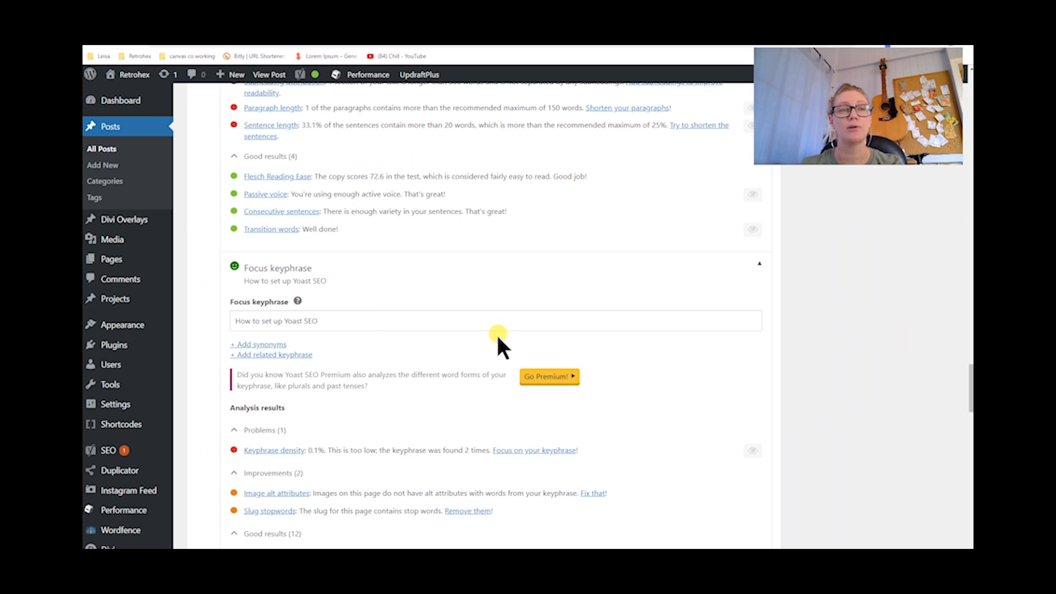
{"action": "scroll", "coordinate": [677, 367], "scroll_direction": "up", "scroll_amount": 4}
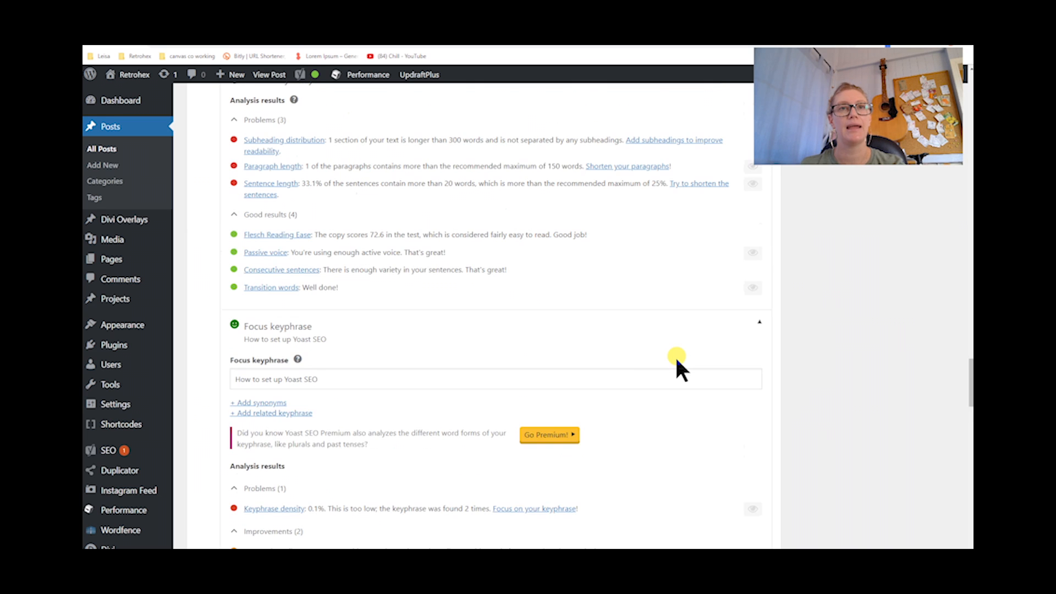
{"action": "scroll", "coordinate": [677, 361], "scroll_direction": "up", "scroll_amount": 3}
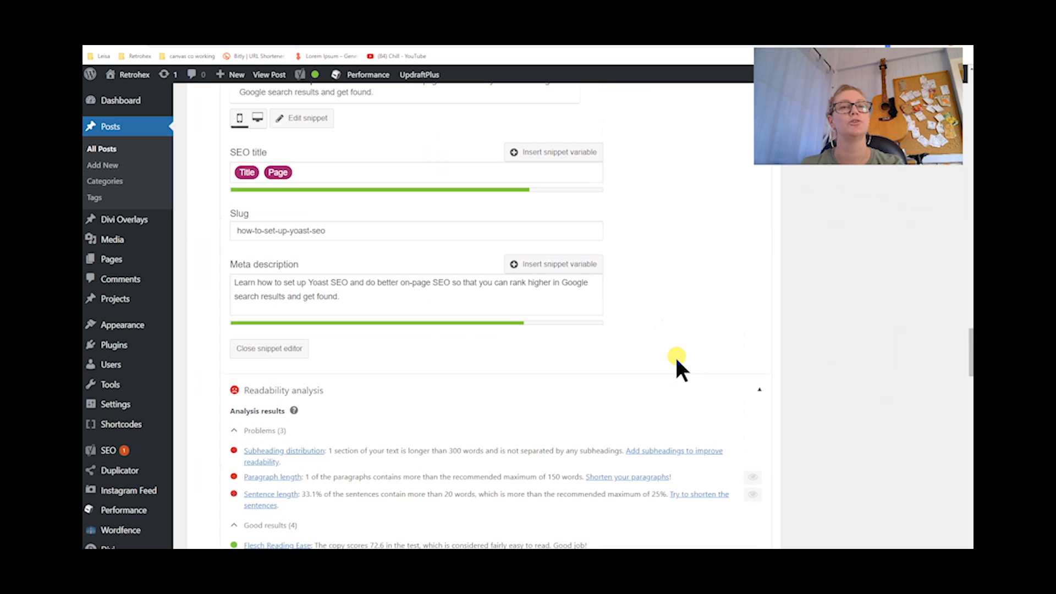